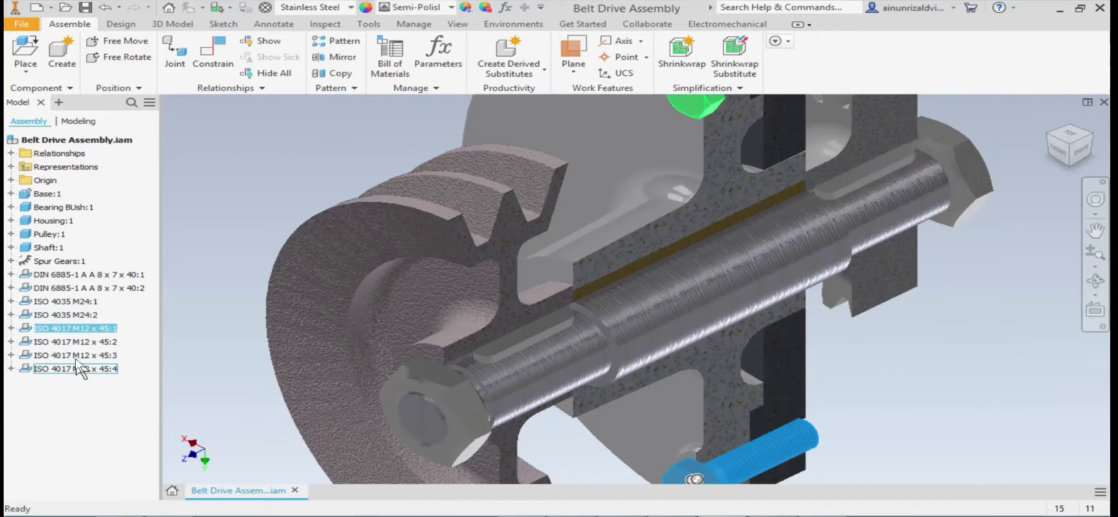
Examine the sectioned belt drive assembly from several angles, including the pulley side and the gear side.
scroll(712, 327, "down", 4)
left_click_drag(1075, 151, 1067, 151)
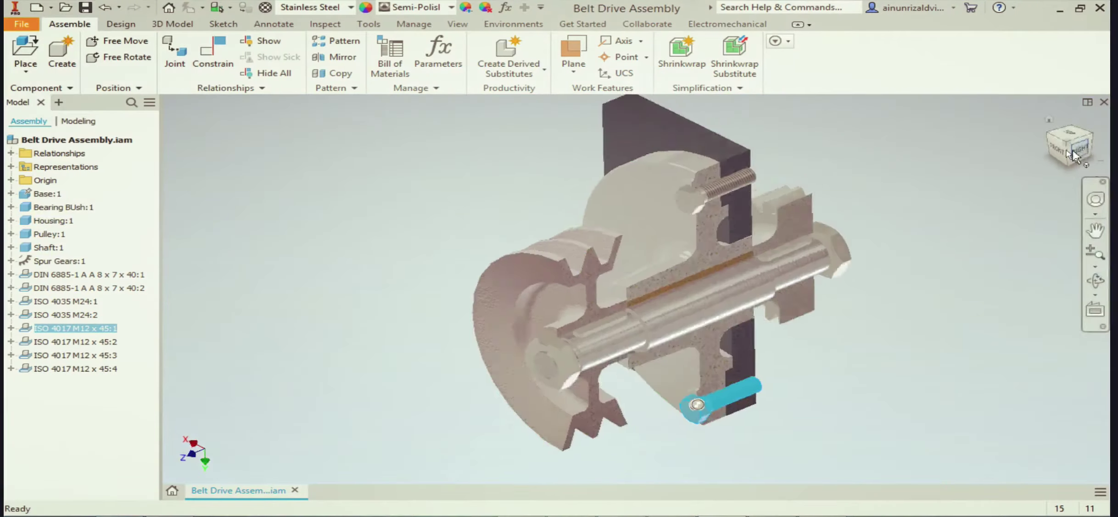
left_click(1079, 149)
scroll(769, 304, "down", 2)
left_click(1095, 146)
middle_click_drag(615, 294, 743, 307, "shift")
middle_click_drag(679, 305, 738, 301, "shift")
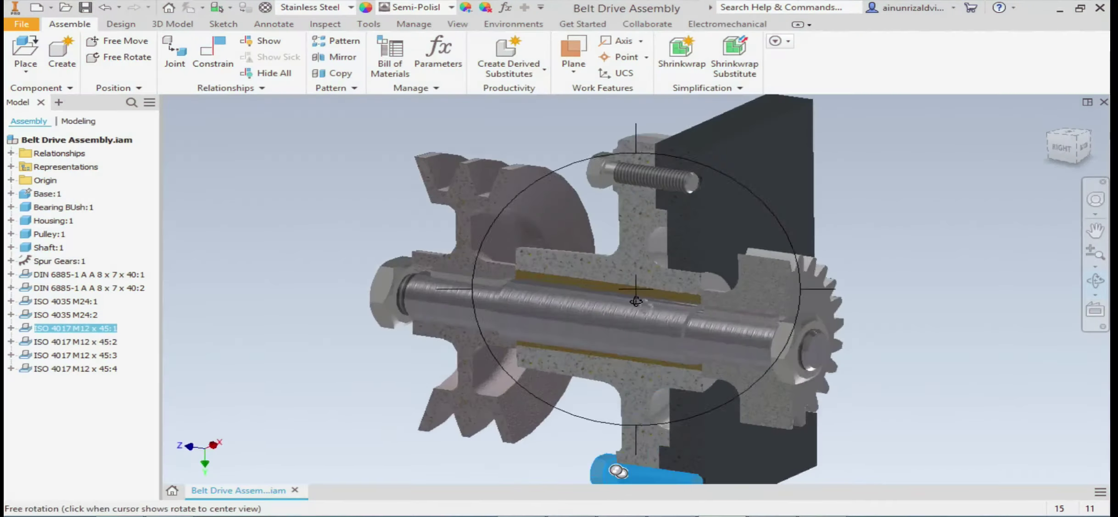
Expand the view representations and examine the complete assembly in the Default view.
left_click(11, 166)
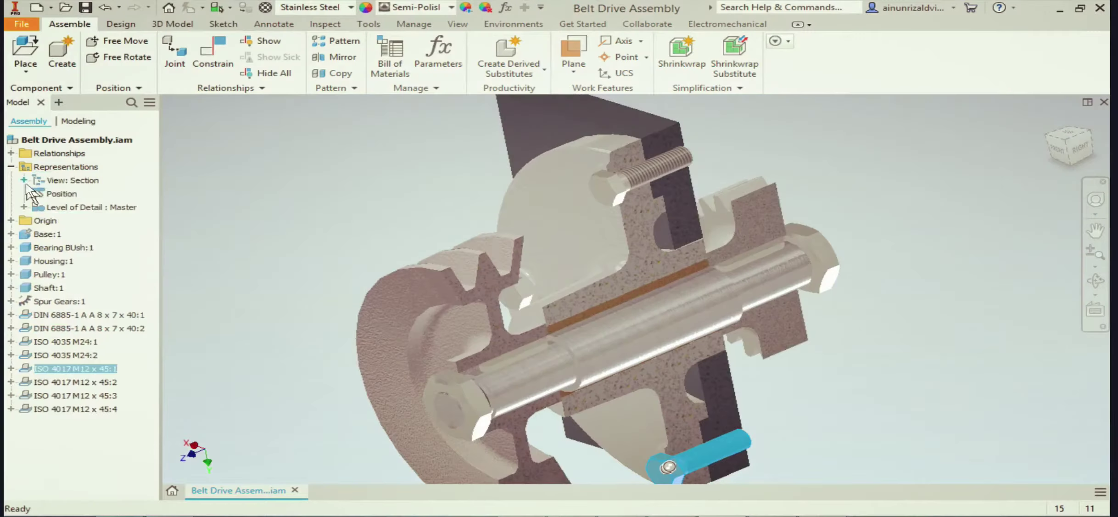
left_click(23, 180)
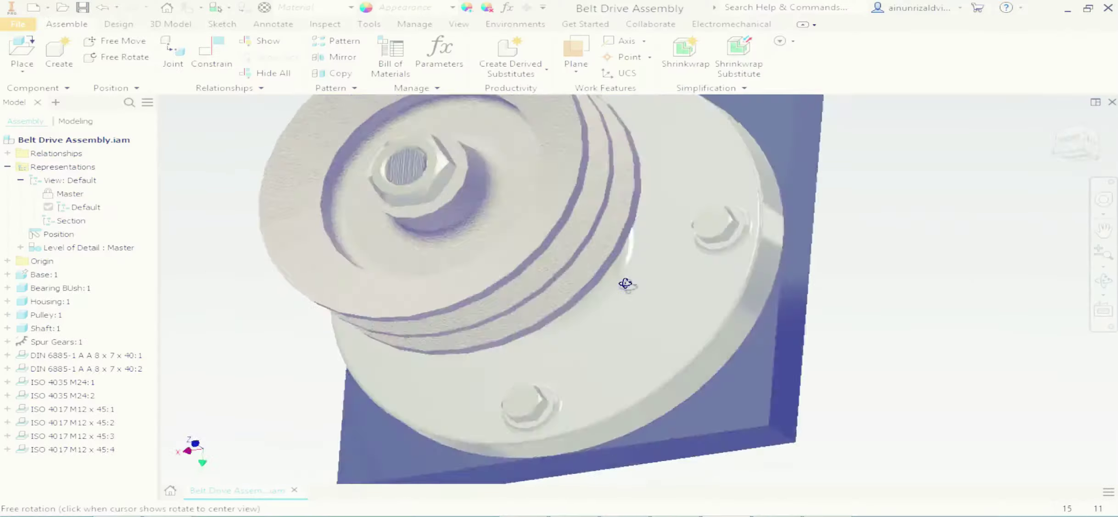
middle_click_drag(624, 282, 634, 309, "shift")
key("F6")
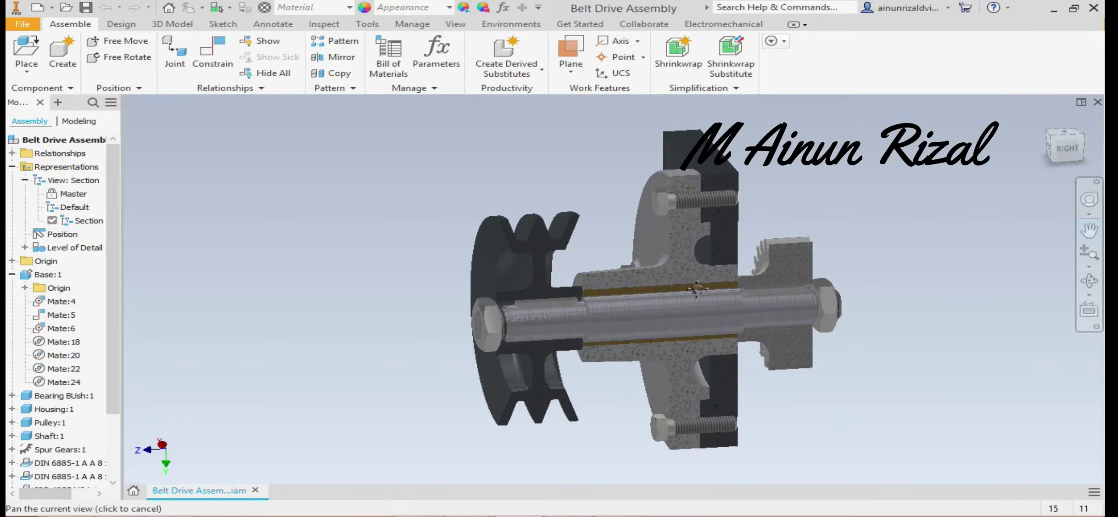
Examine the shaft, bush and housing in the assembly's Section view.
left_click_drag(689, 296, 656, 325)
key("F3")
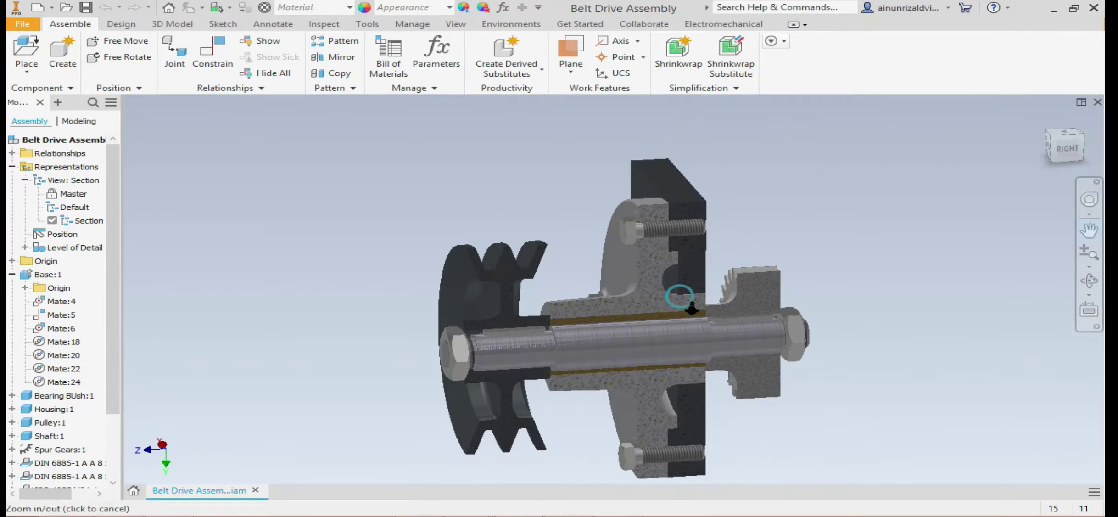
key("F4")
mouse_move(695, 313)
left_mouse_down()
mouse_move(714, 298)
mouse_move(702, 317)
mouse_move(689, 268)
mouse_move(644, 275)
mouse_move(610, 309)
mouse_move(571, 304)
mouse_move(668, 257)
mouse_move(702, 274)
mouse_move(695, 297)
left_mouse_up()
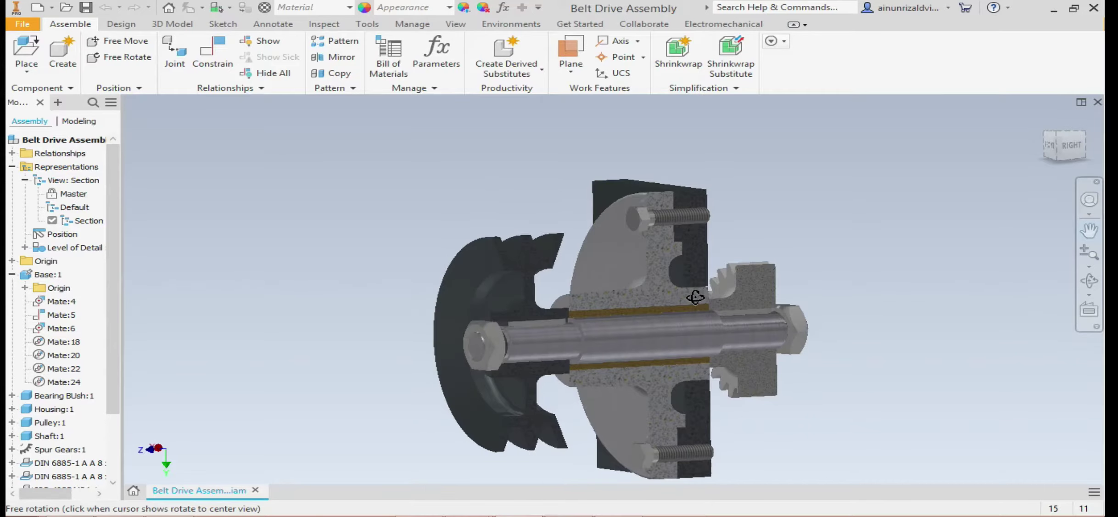
middle_click_drag(695, 298, 670, 310, "shift")
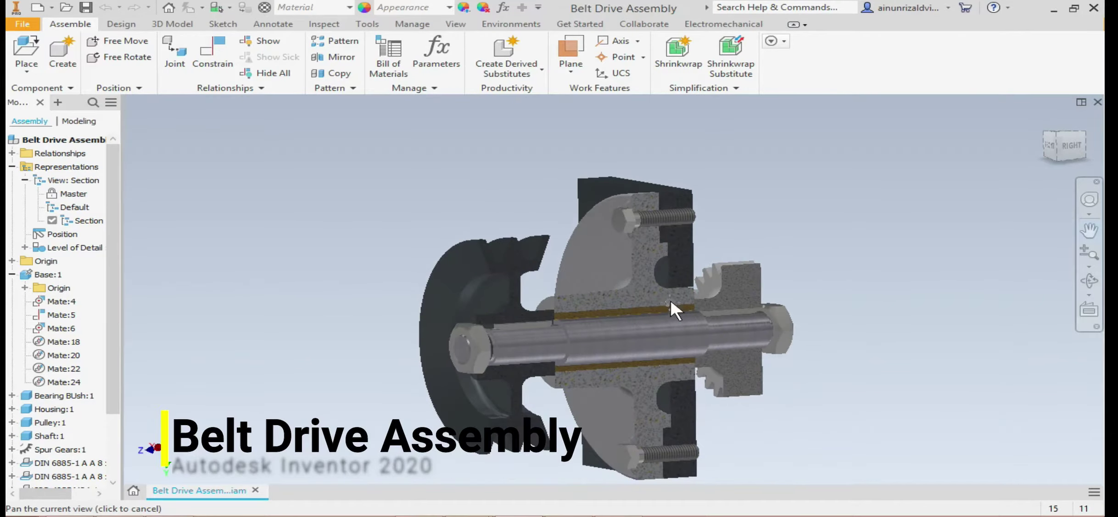
Isolate the bearing bush in the Section view and examine its cut shape.
left_click(740, 324)
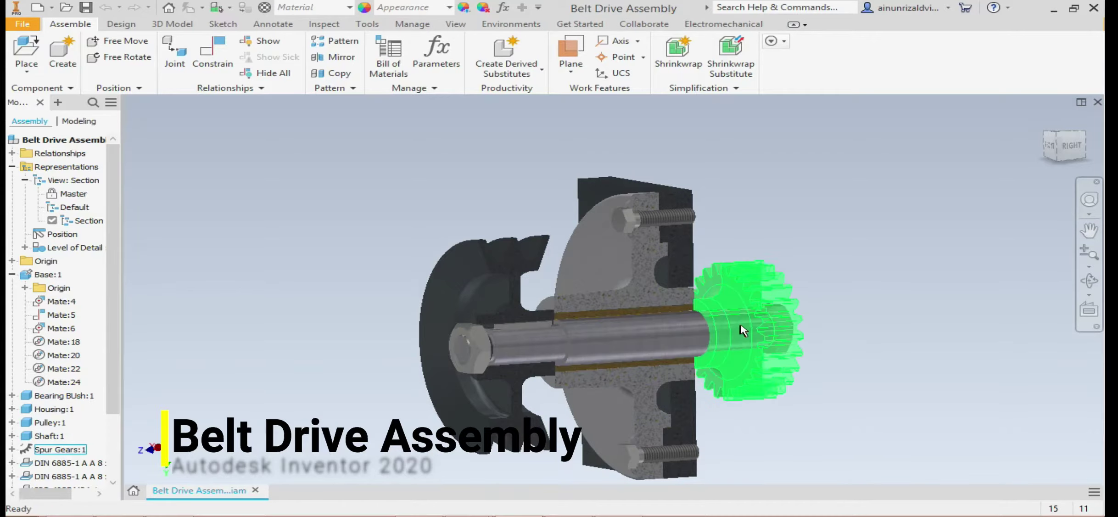
left_click(693, 335)
left_click(617, 324)
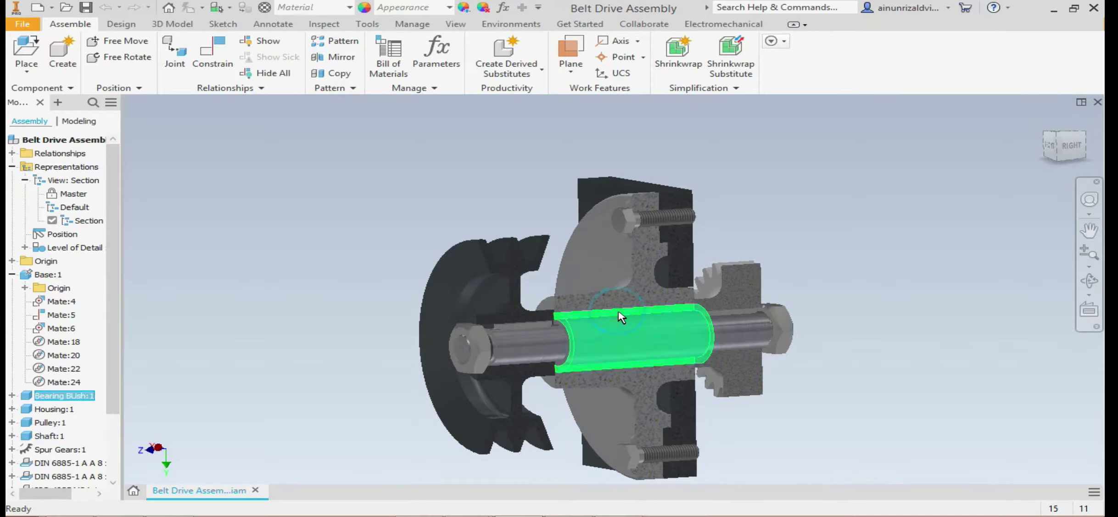
right_click(621, 317)
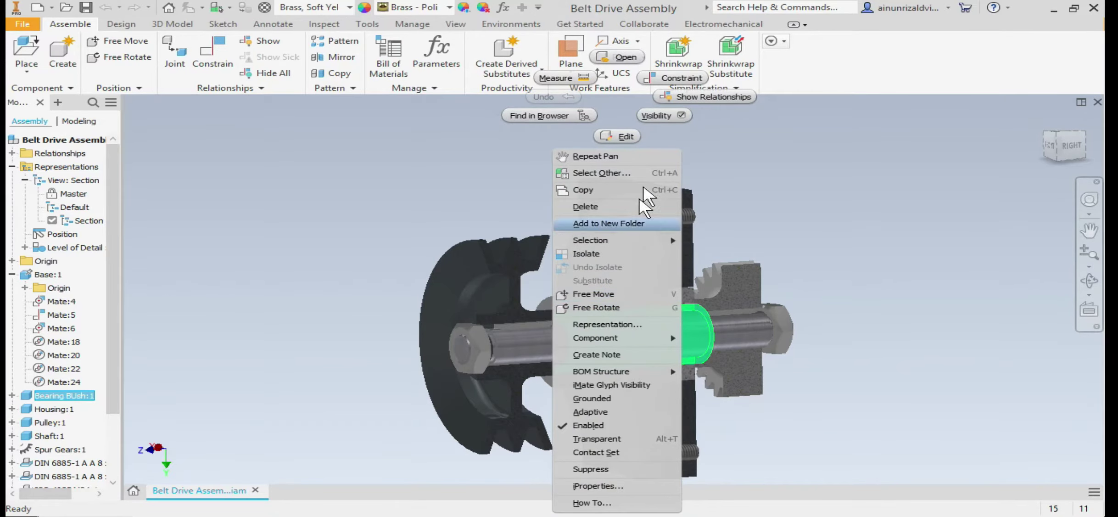
left_click(594, 253)
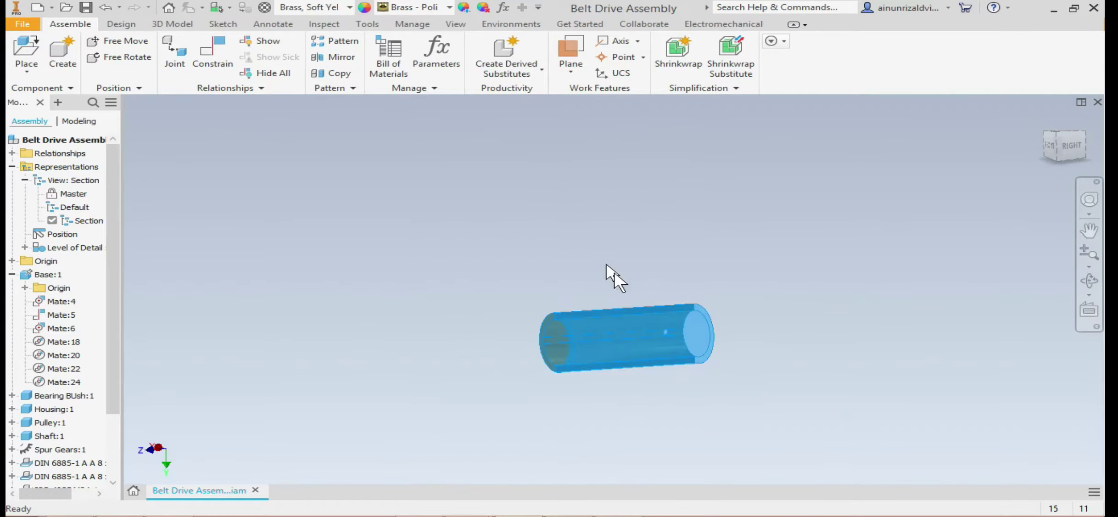
left_click(823, 281)
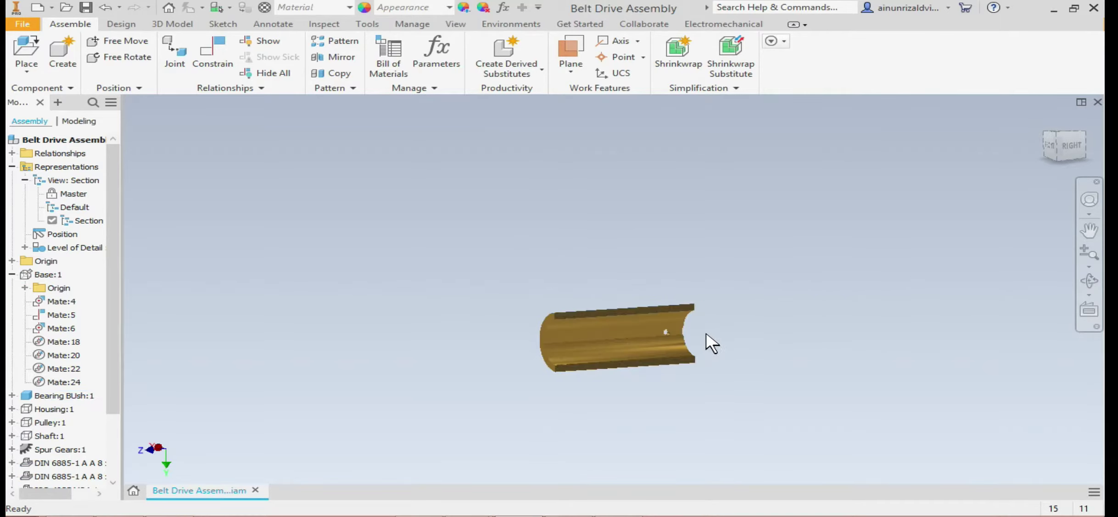
key("F4")
left_click_drag(643, 317, 685, 316)
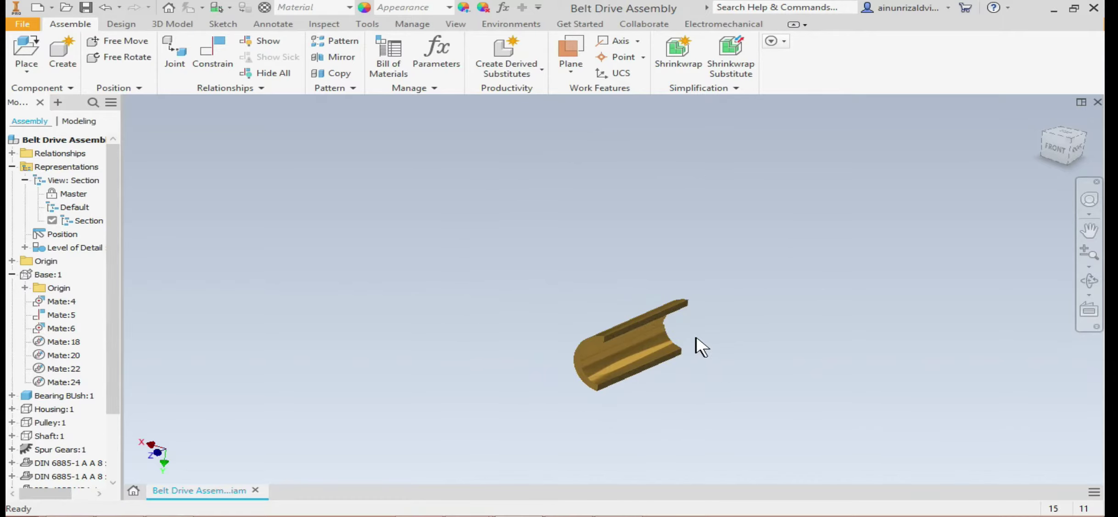
Activate the Default view representation of the assembly.
right_click(67, 219)
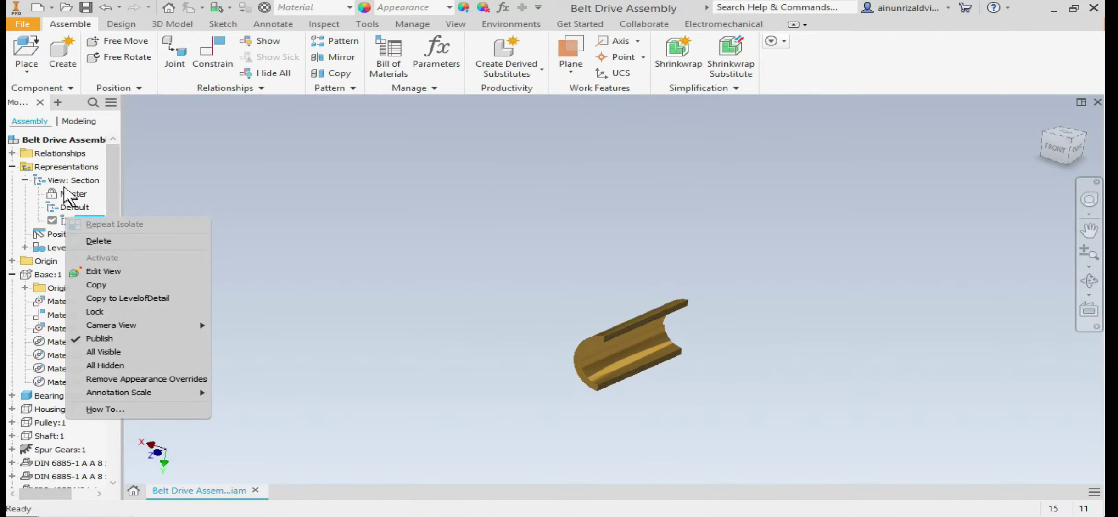
left_click(21, 202)
right_click(66, 206)
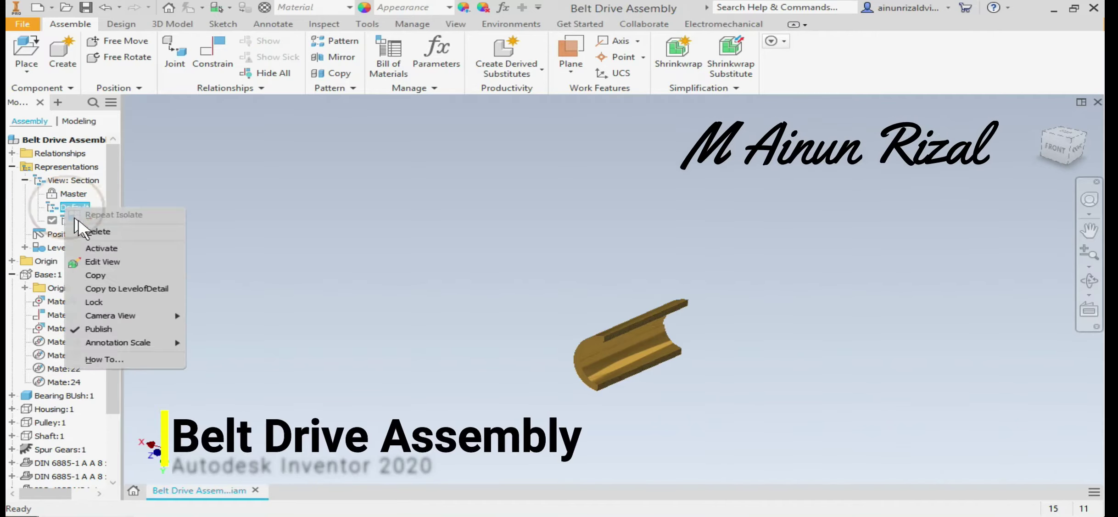
left_click(100, 248)
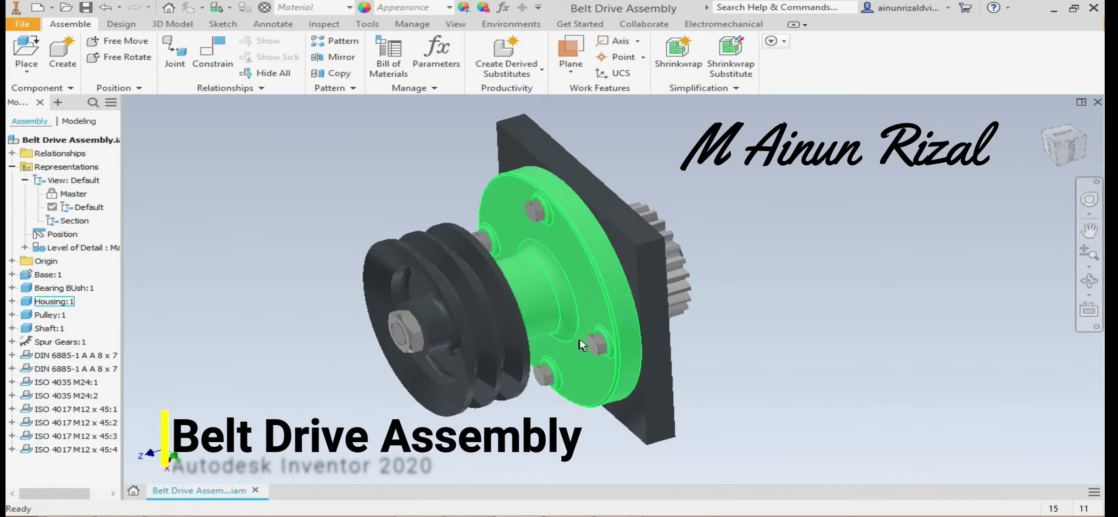
Isolate the bearing bush in the Default view and examine the uncut part up close.
right_click(48, 288)
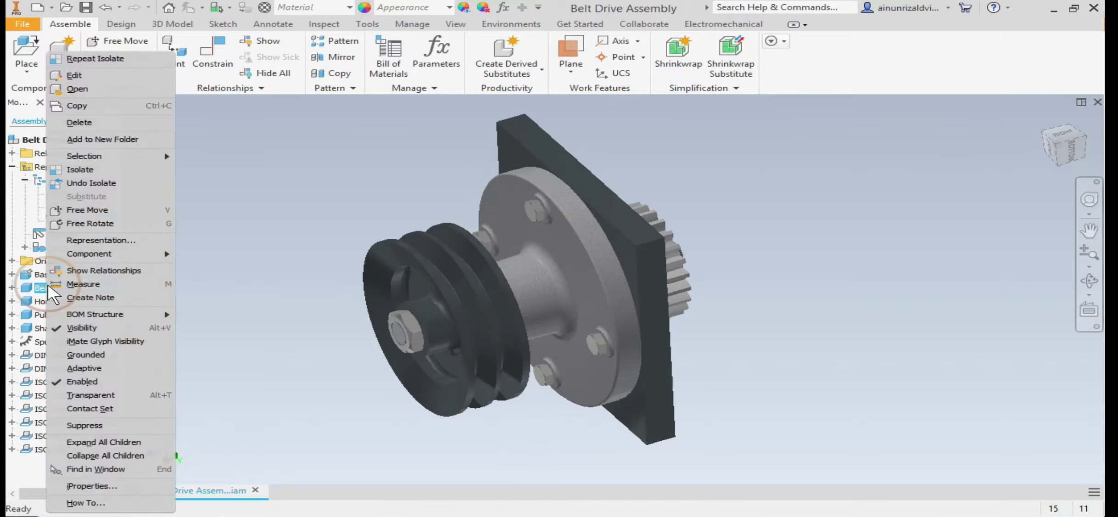
left_click(89, 168)
left_click(693, 350)
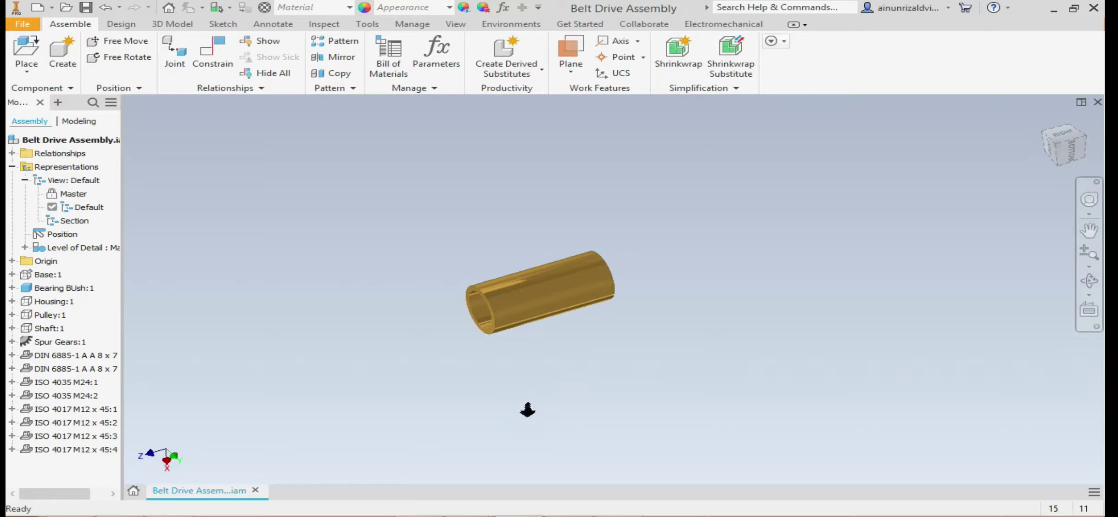
middle_click_drag(492, 312, 560, 303)
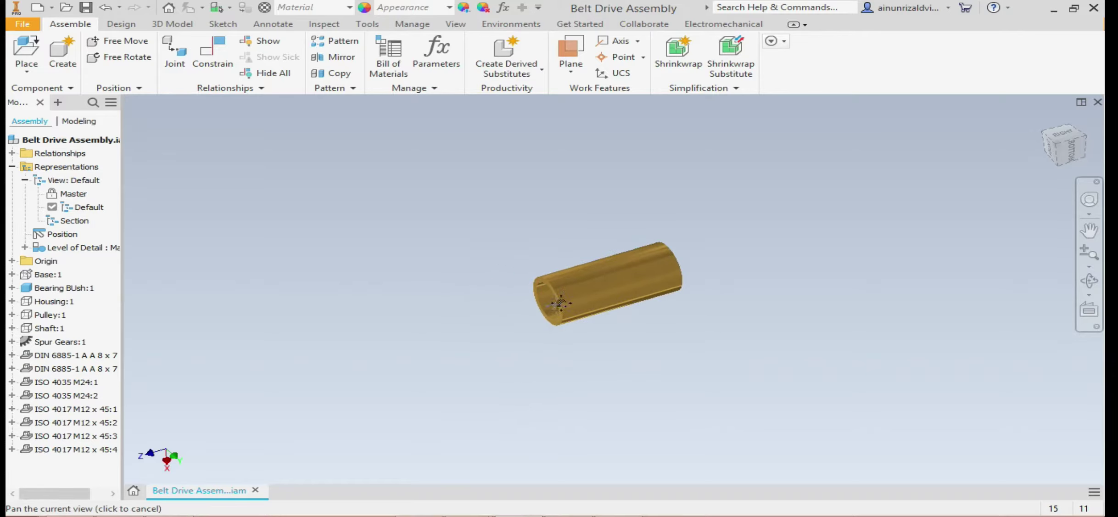
key("F4")
left_click_drag(574, 300, 588, 377)
key("Escape")
scroll(669, 300, "up", 5)
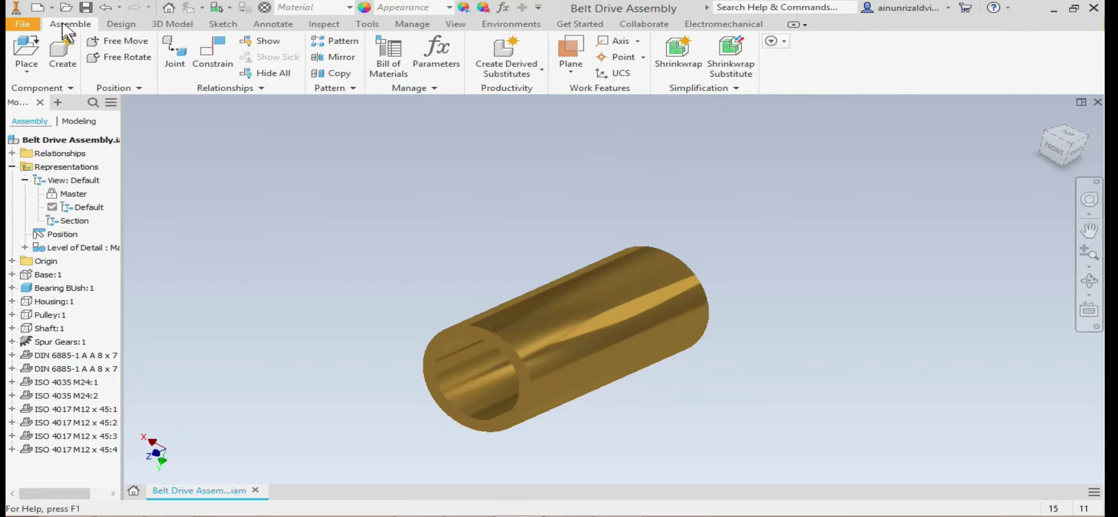
Create a new part from the metric Standard (mm).ipt template and start a 2D sketch on the XY plane.
left_click(36, 7)
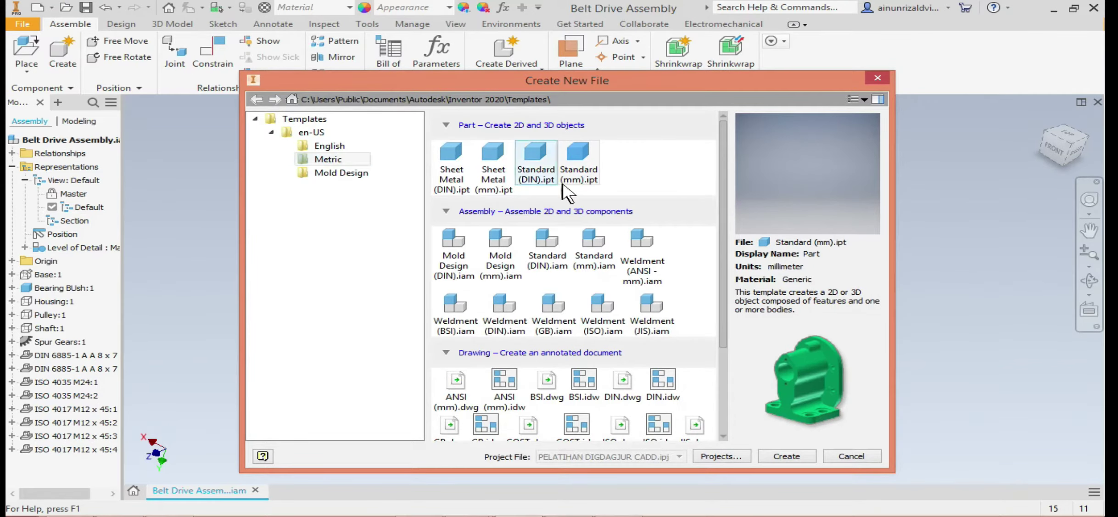
double_click(580, 157)
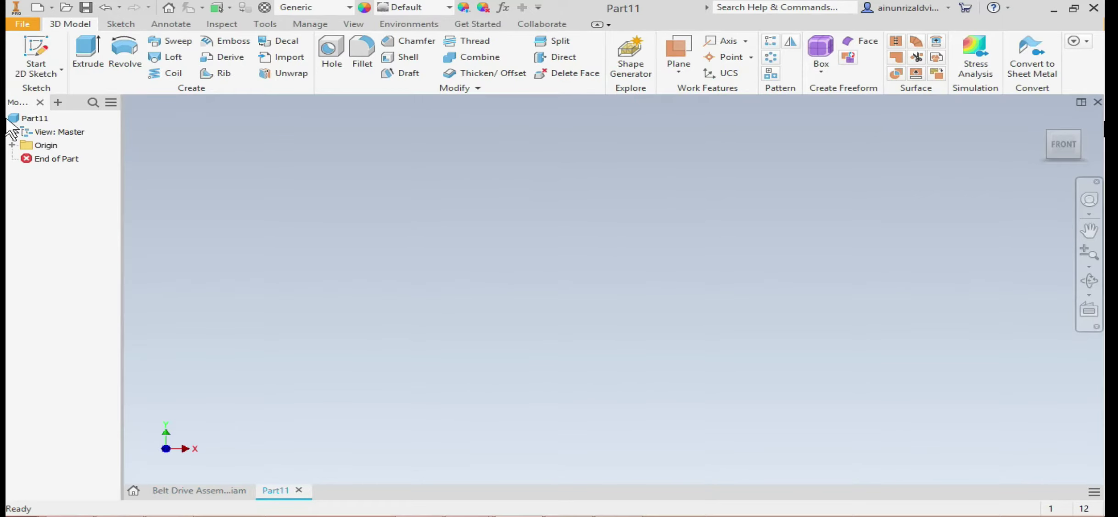
left_click(35, 55)
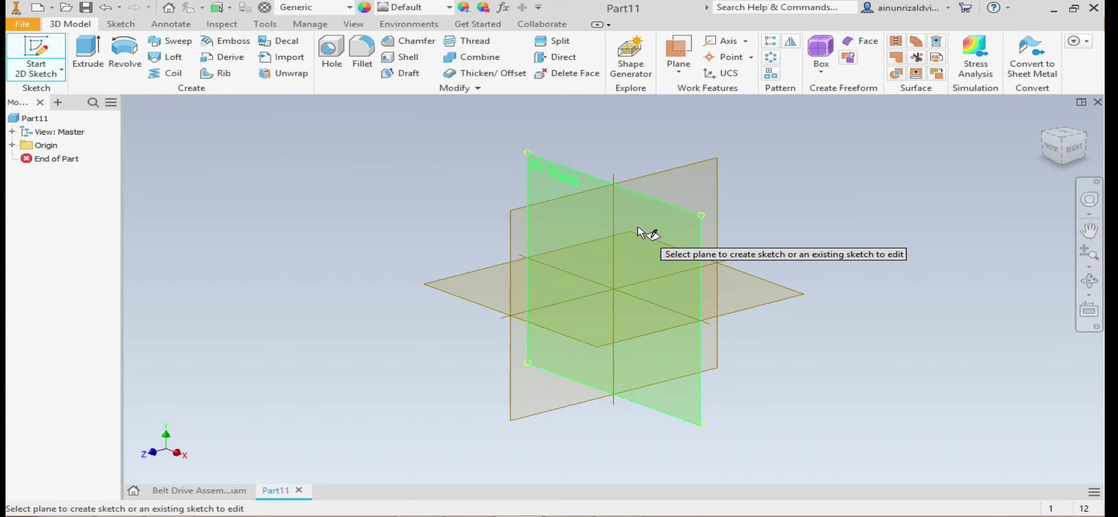
left_click(639, 232)
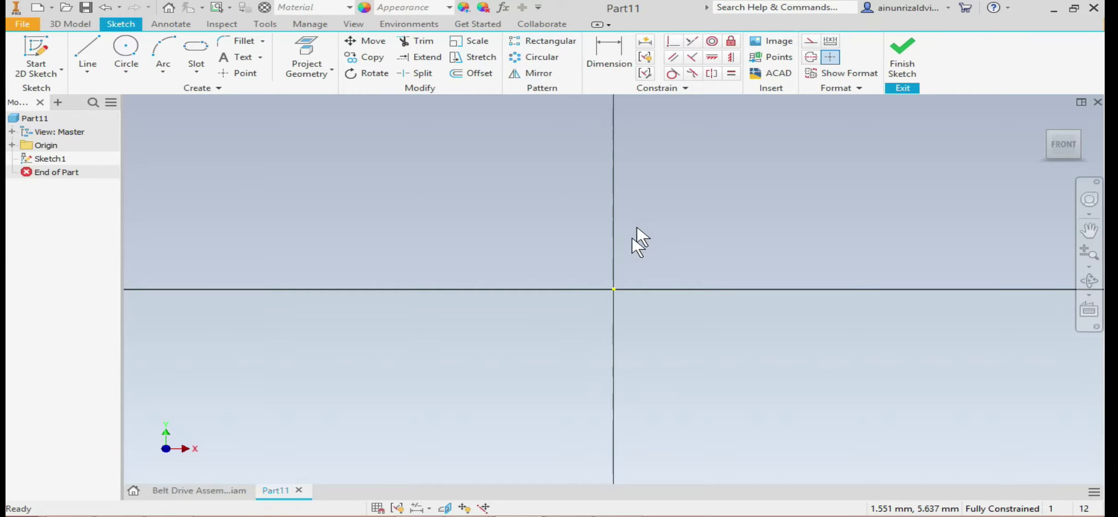
Switch to JOB PRAKTEK_sesi1CAD.pdf in Adobe Acrobat, examine the bush diameters and length in the section drawing, and return to Inventor.
mouse_move(592, 514)
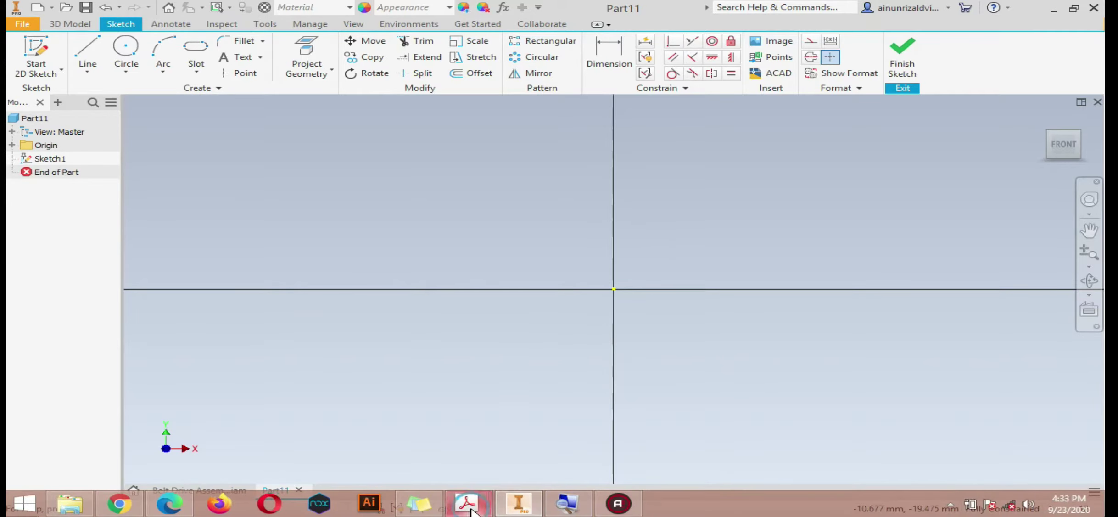
mouse_move(470, 510)
left_click(450, 449)
scroll(511, 237, "up", 5)
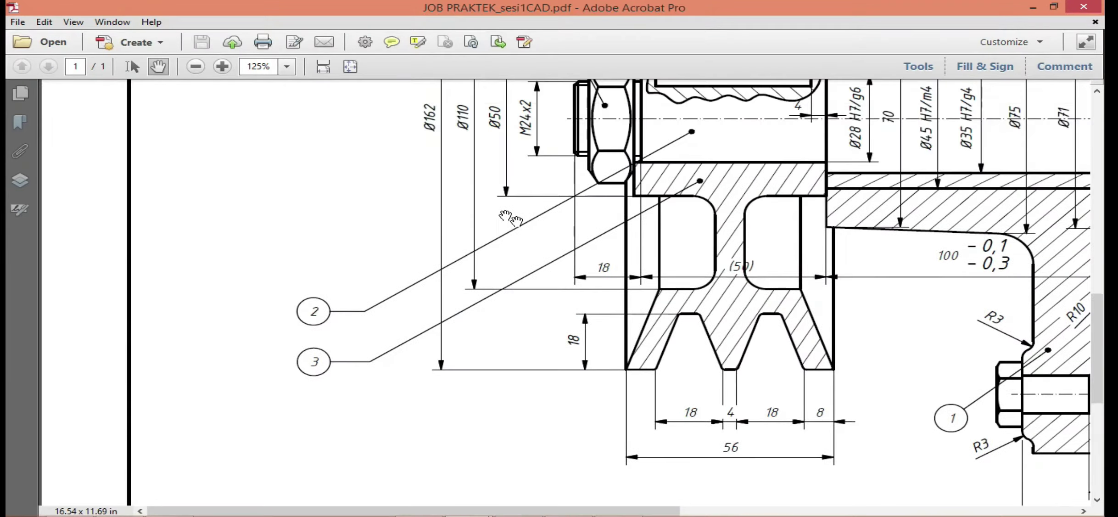
scroll(820, 219, "up", 5)
scroll(676, 240, "right", 5)
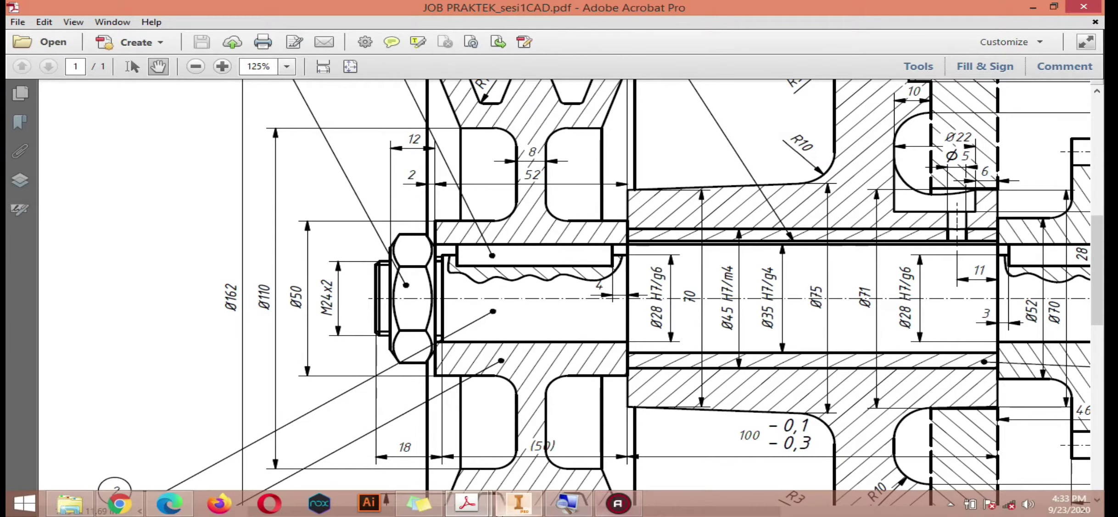
left_click(527, 505)
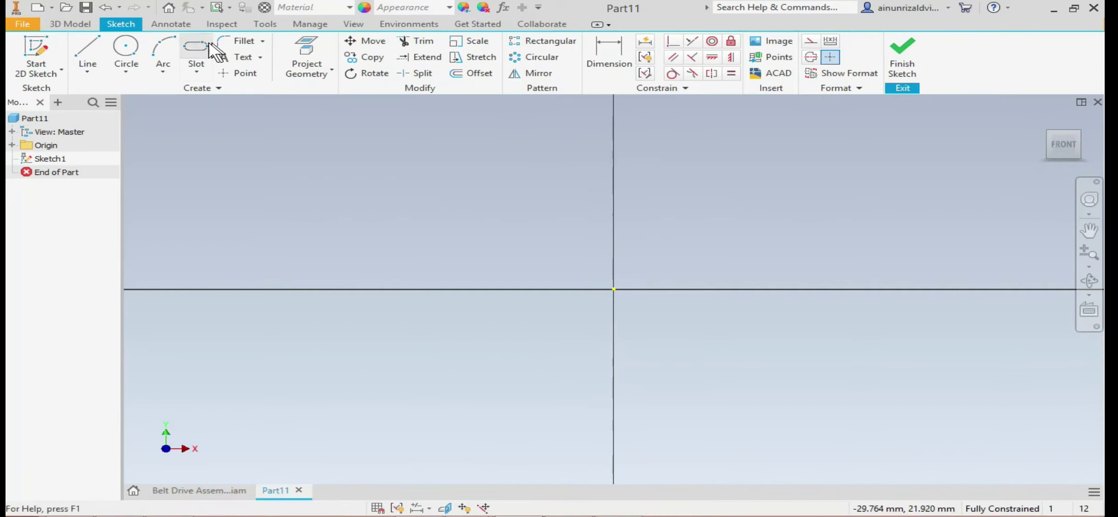
Sketch a 45 mm diameter circle centred on the sketch origin.
left_click(135, 46)
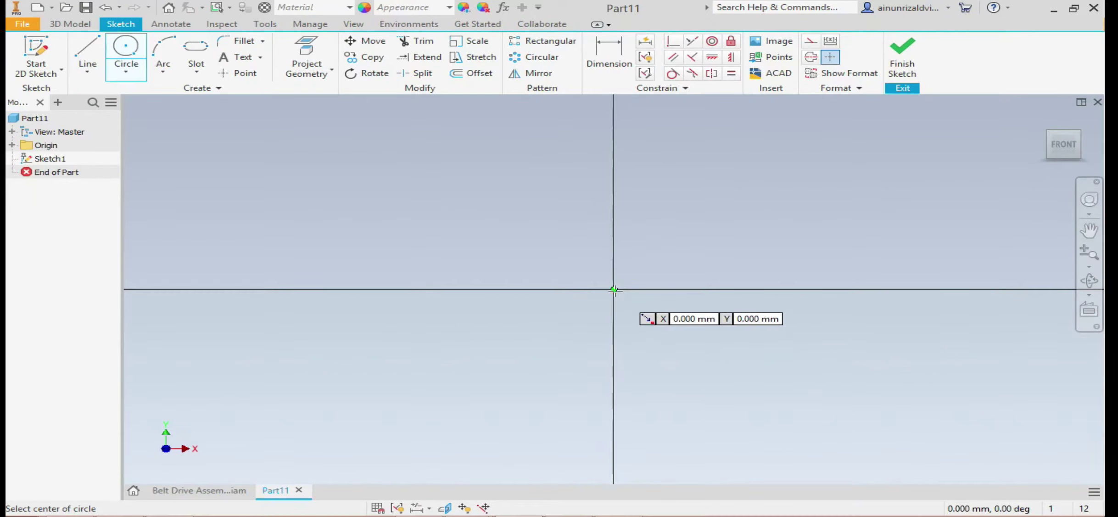
left_click(121, 45)
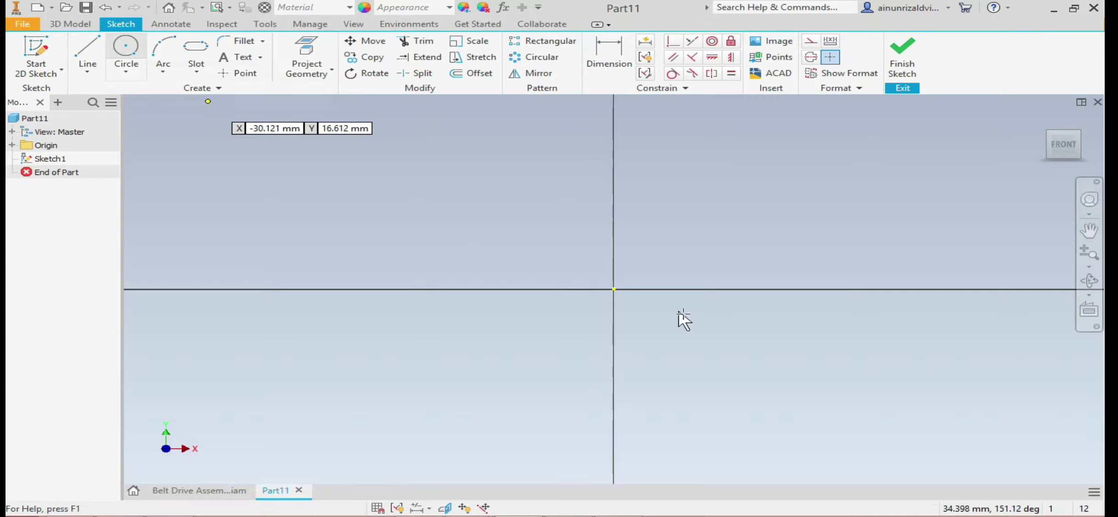
left_click(614, 290)
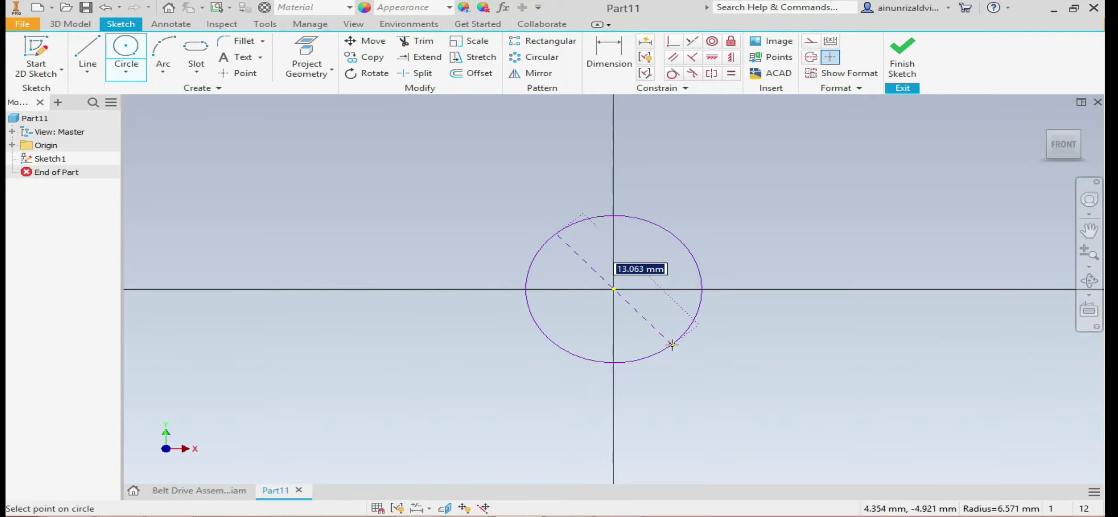
type("45")
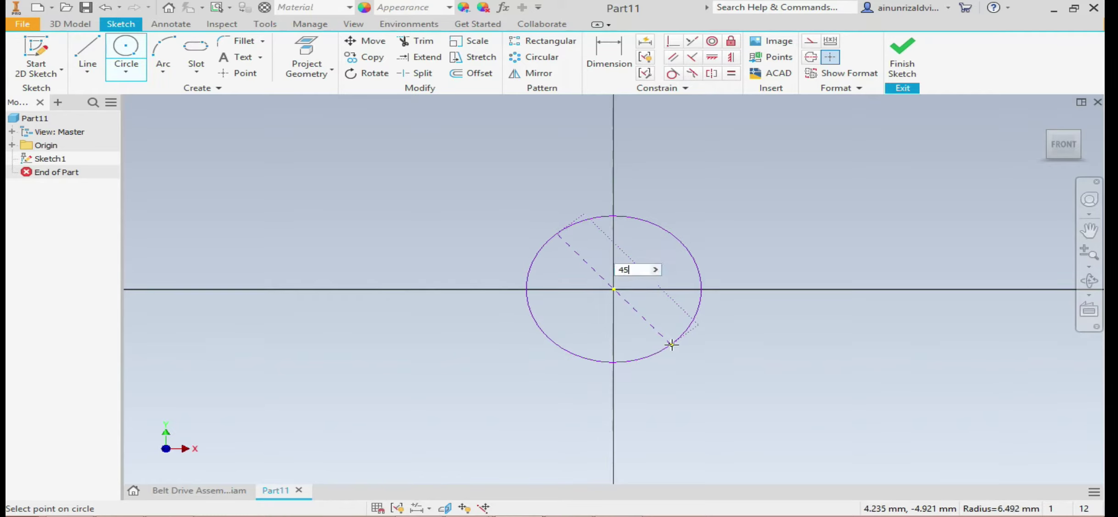
key("Return")
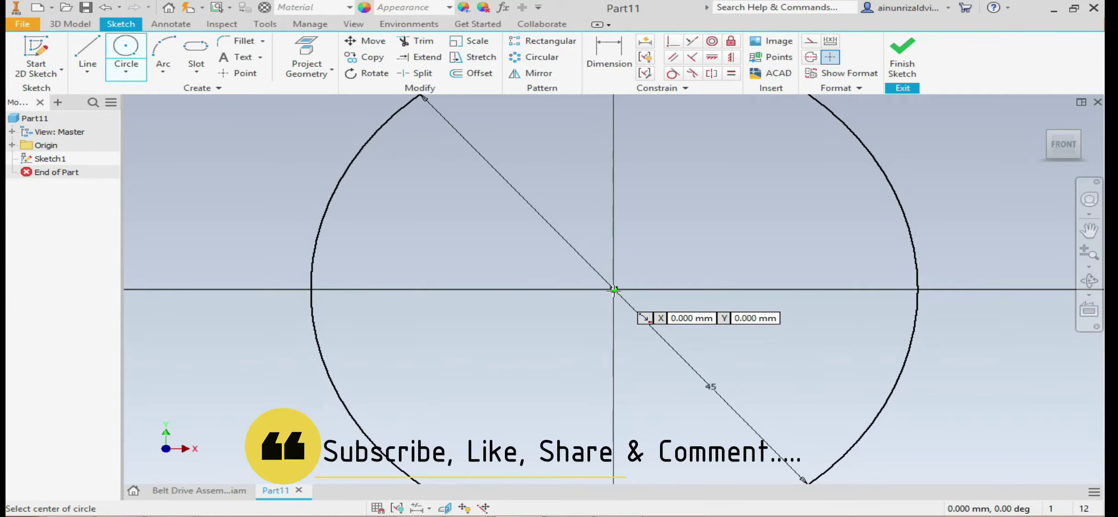
Sketch a 35 mm diameter circle centred on the origin, concentric with the 45 mm circle.
left_click(120, 59)
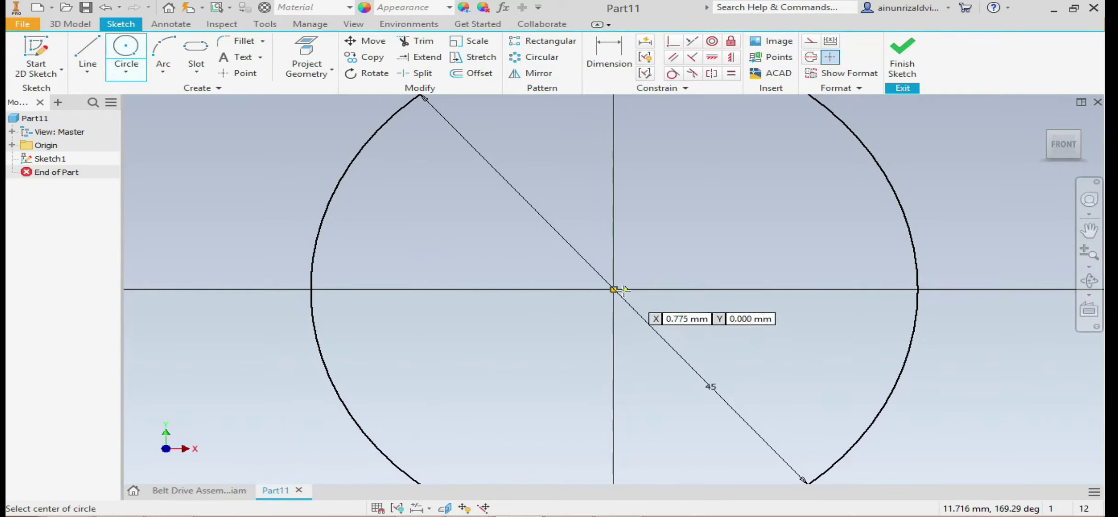
left_click(614, 289)
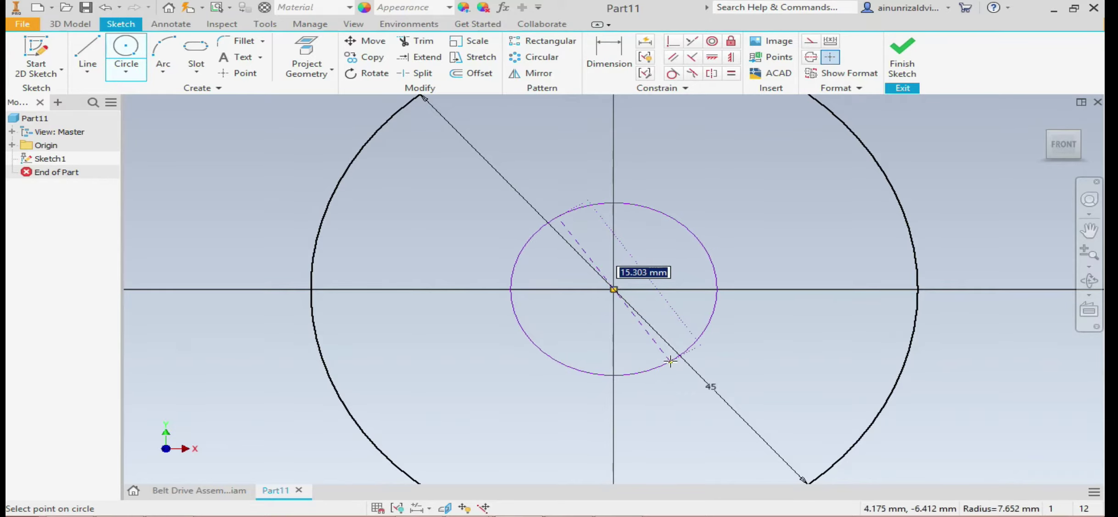
type("3")
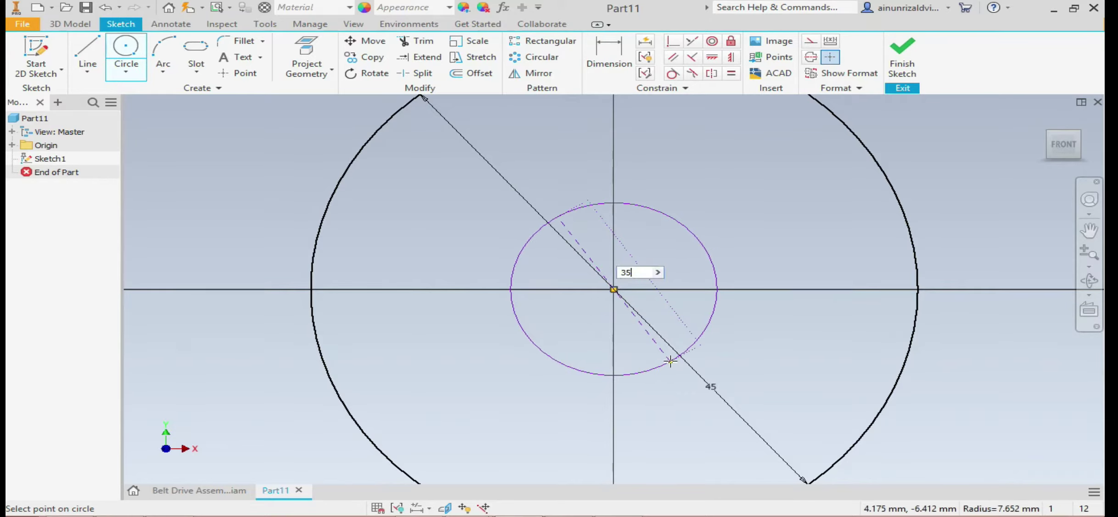
key("Return")
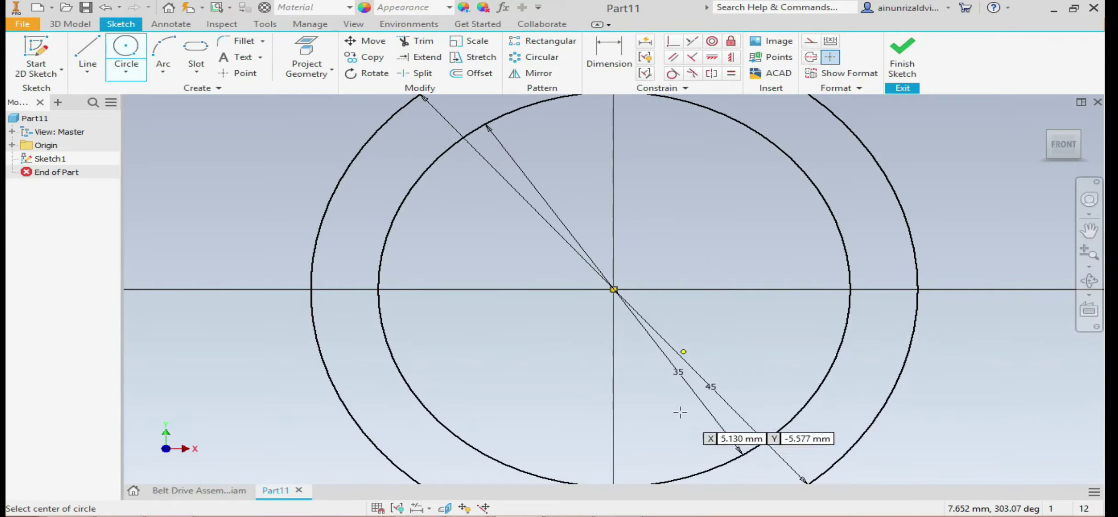
scroll(680, 412, "down", 3)
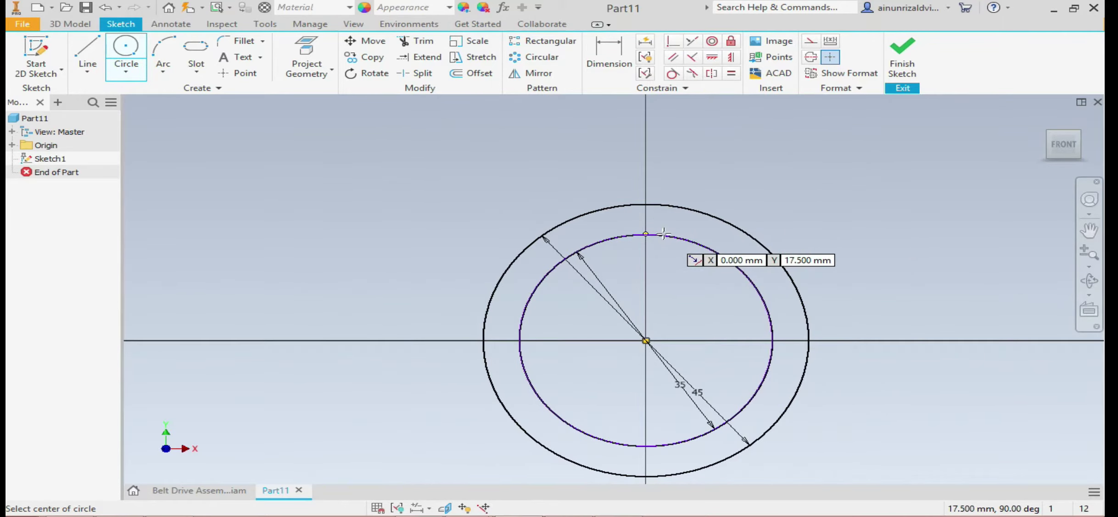
scroll(663, 234, "up", 3)
key("Escape")
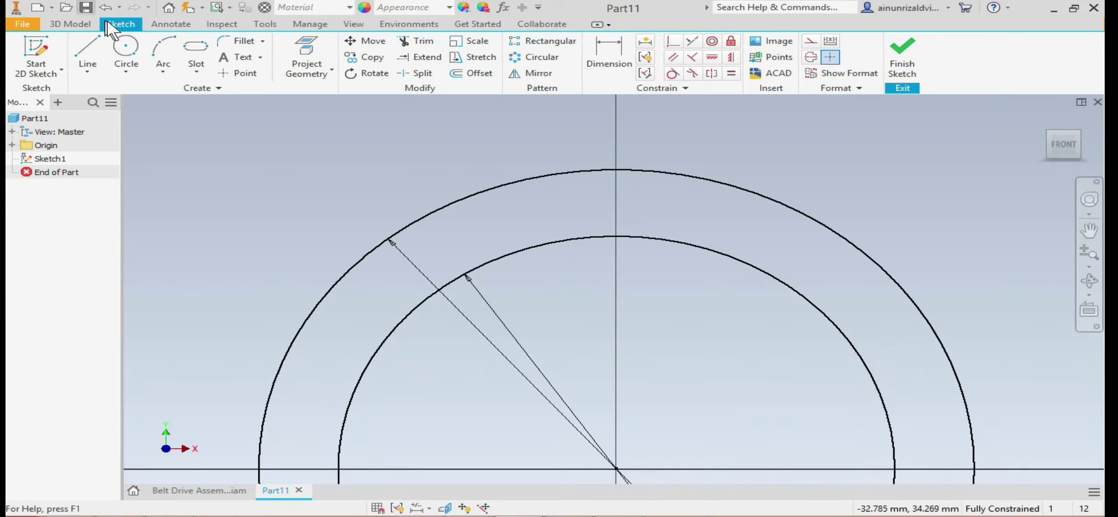
Sketch a two-point centre rectangle about 4.7 mm wide and 1.7 mm high, centred on the inner circle's top point.
left_click(199, 70)
left_click(202, 77)
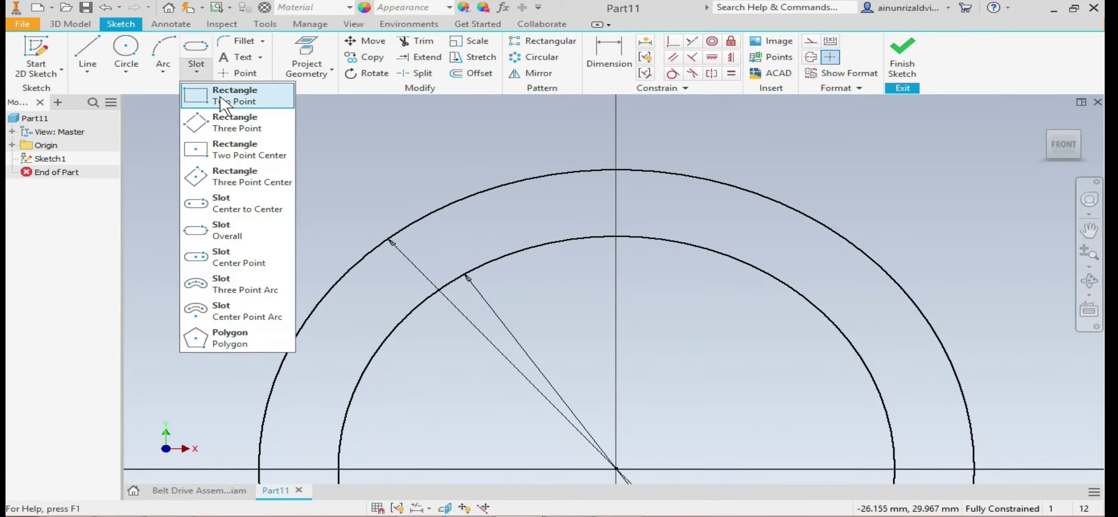
left_click(242, 152)
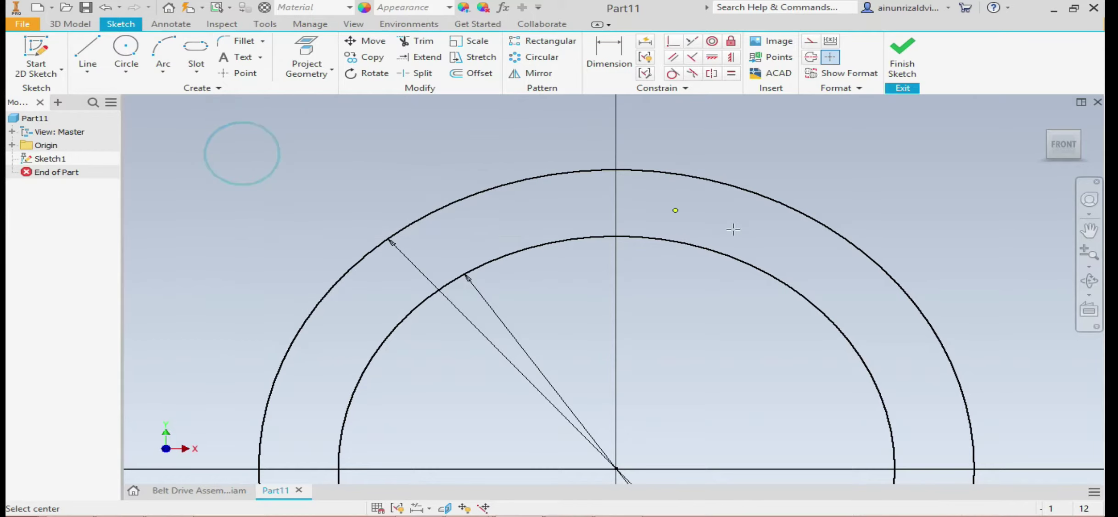
left_click(614, 235)
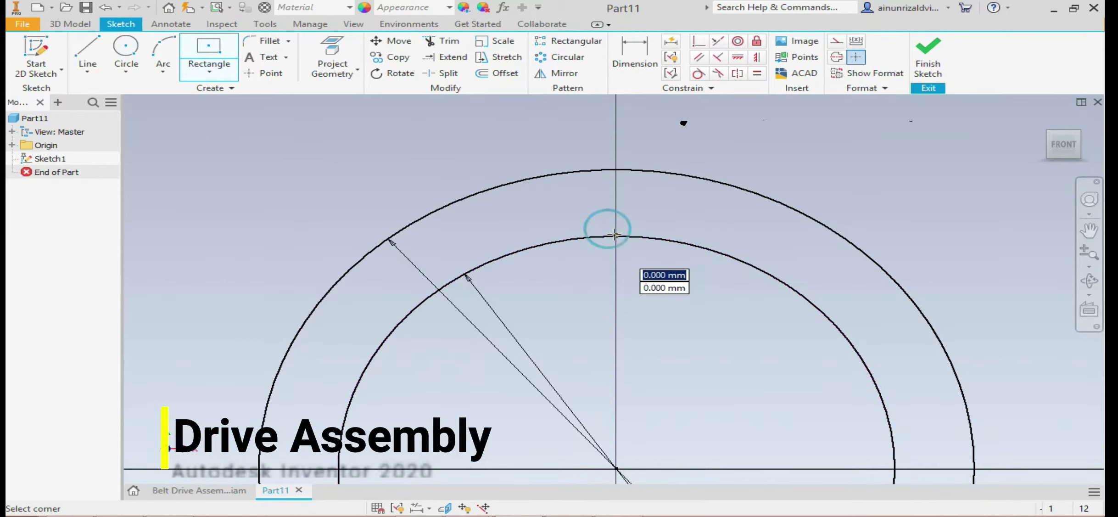
left_click(653, 247)
key("Escape")
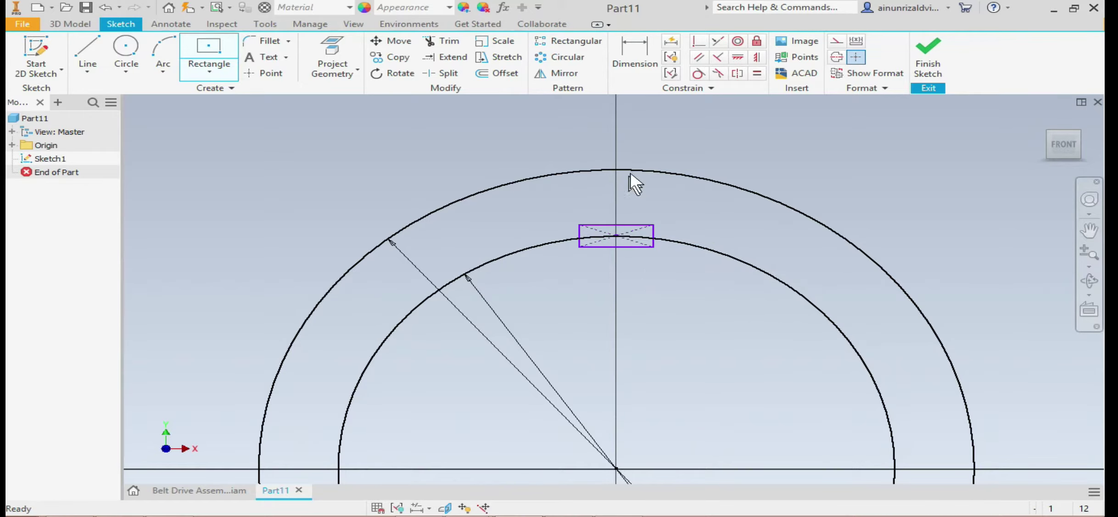
Dimension the rectangle's width to 5 mm.
key("d")
left_click(626, 224)
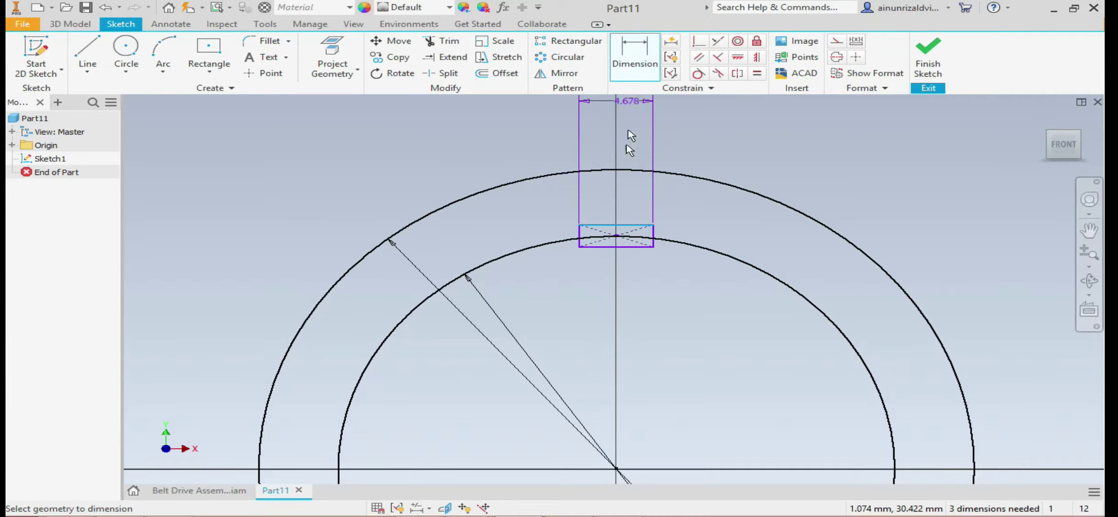
left_click(619, 212)
type("5")
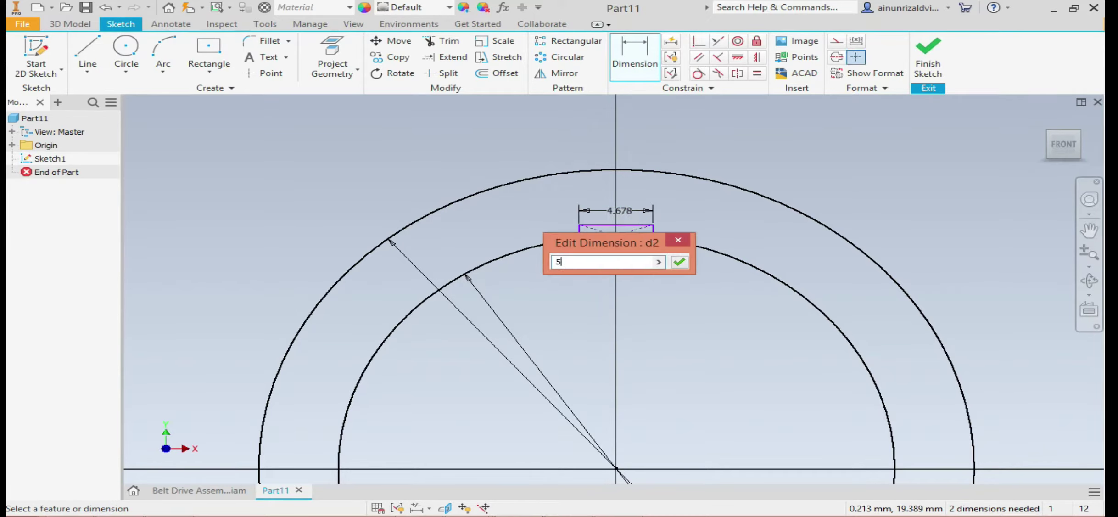
key("Return")
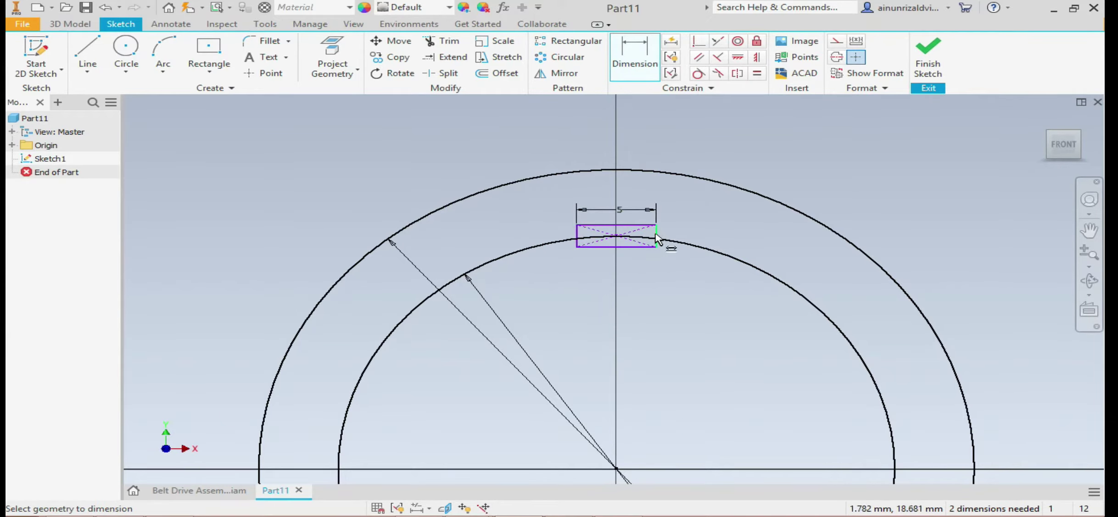
Dimension the distance from the rectangle's centre point to its upper edge as 1 mm.
scroll(671, 228, "up", 4)
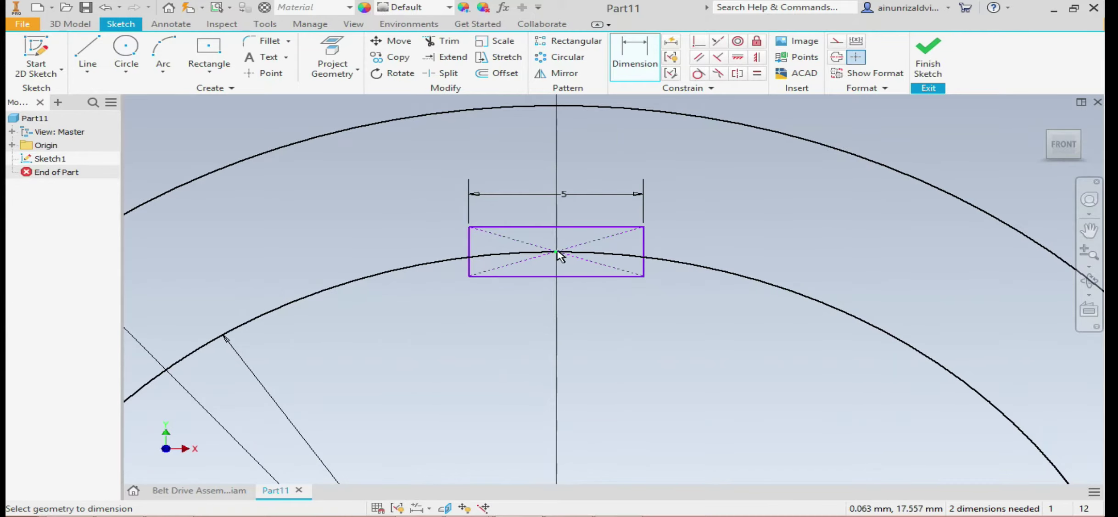
left_click(591, 227)
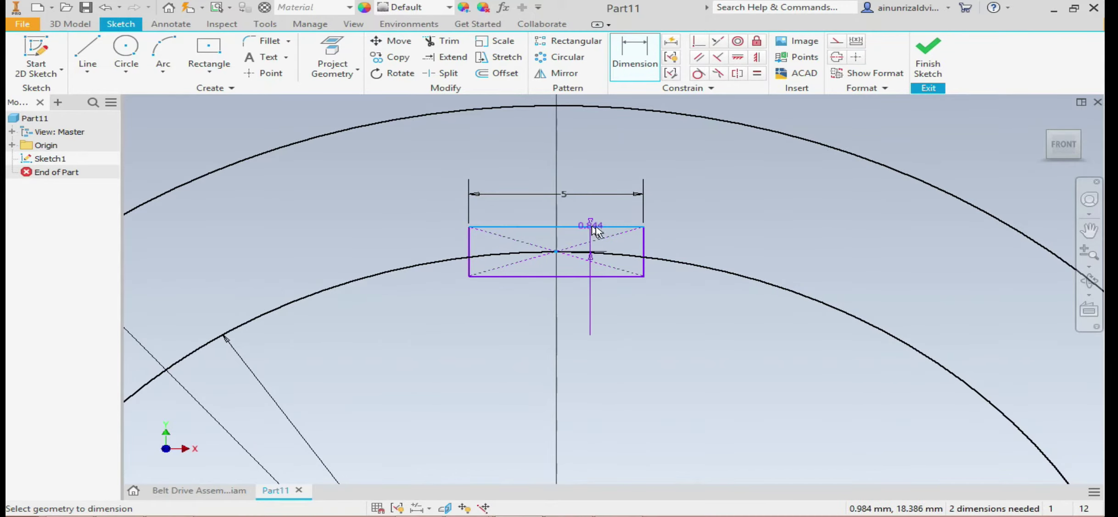
left_click(744, 241)
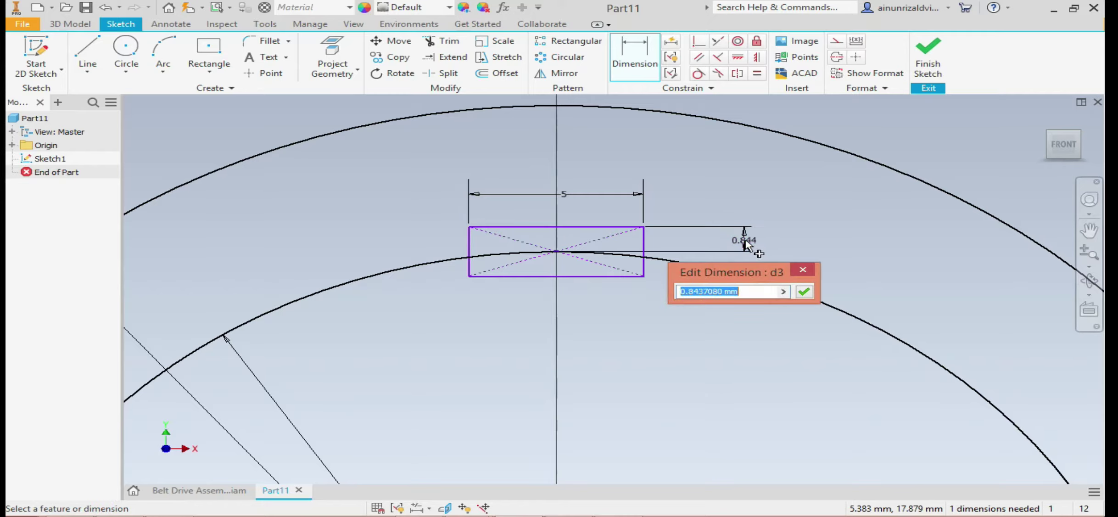
type("1")
key("Return")
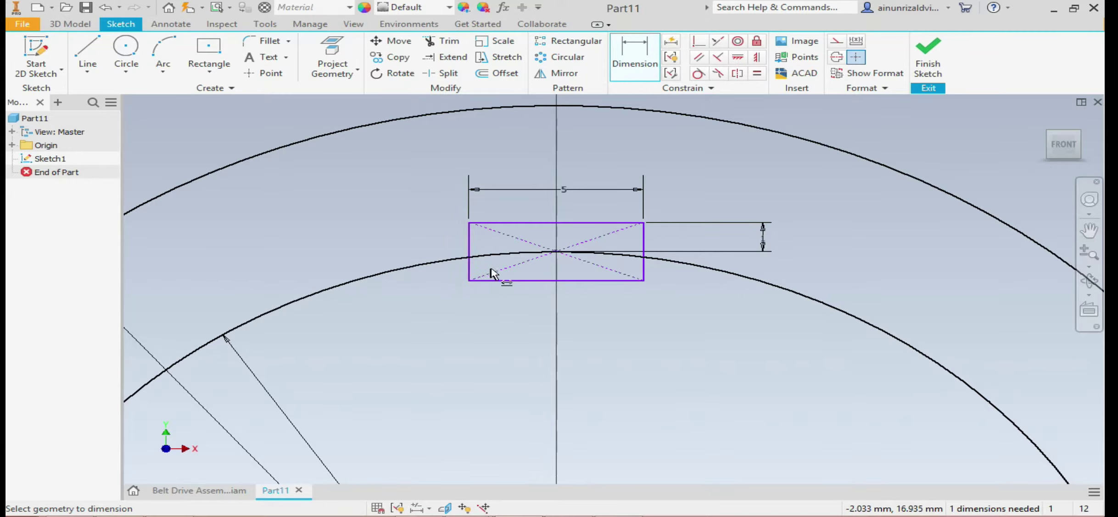
Trim the inner circle's arc inside the rectangle and the rectangle lines below the circle to leave a keyway notch, and finish the sketch.
left_click(442, 40)
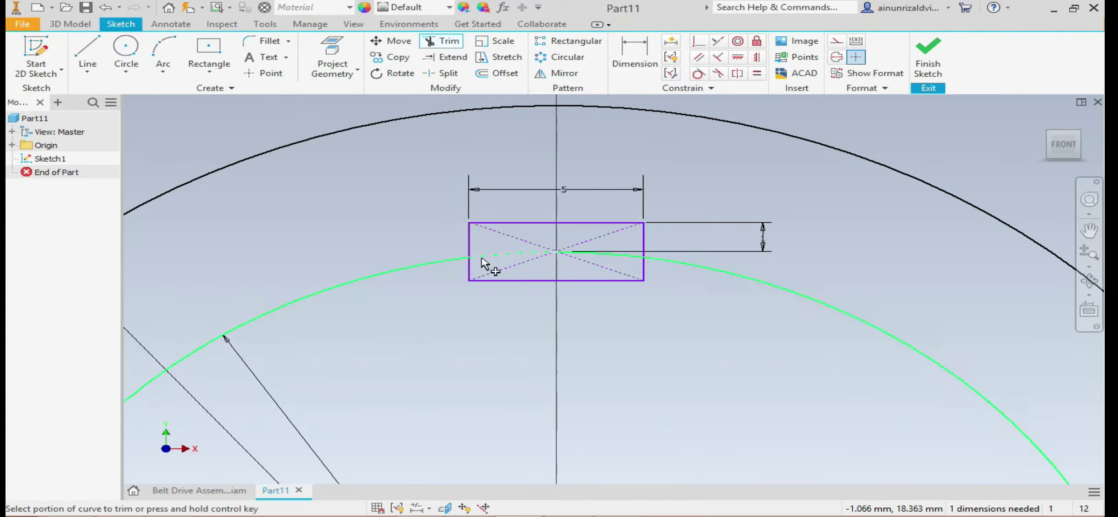
left_click(473, 277)
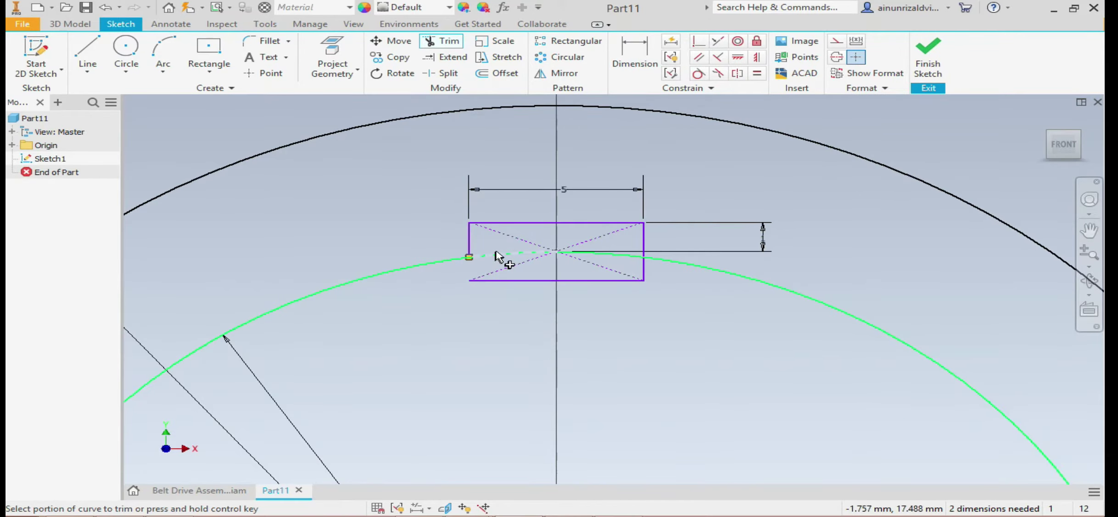
left_click(613, 255)
left_click(581, 280)
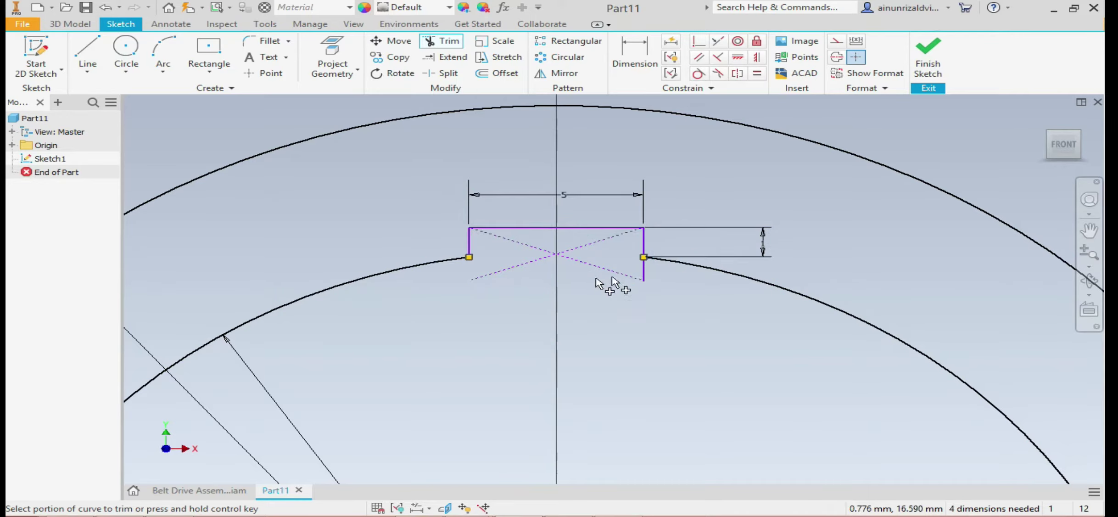
left_click(640, 275)
scroll(606, 304, "down", 5)
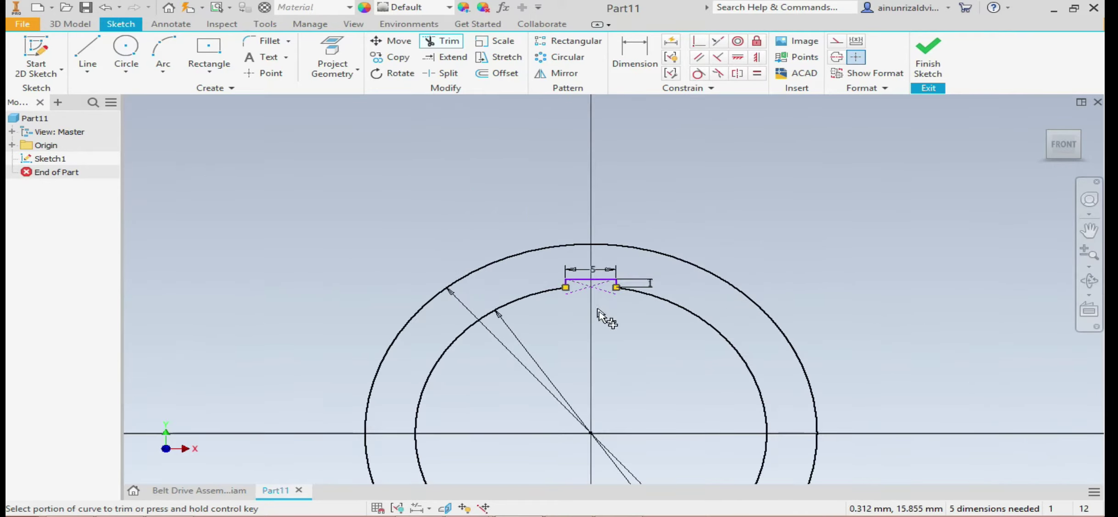
scroll(624, 345, "up", 2)
scroll(619, 214, "down", 2)
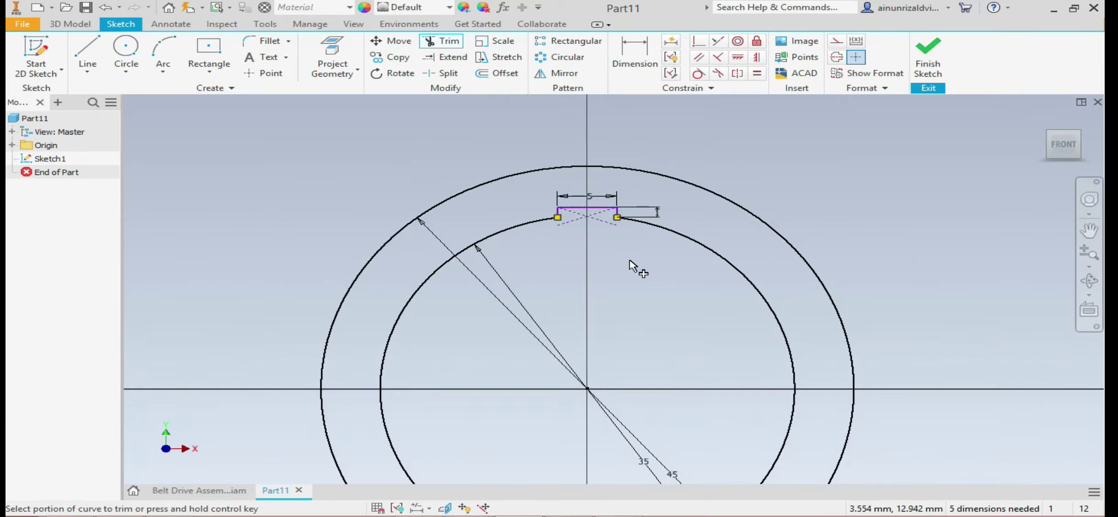
scroll(636, 268, "down", 3)
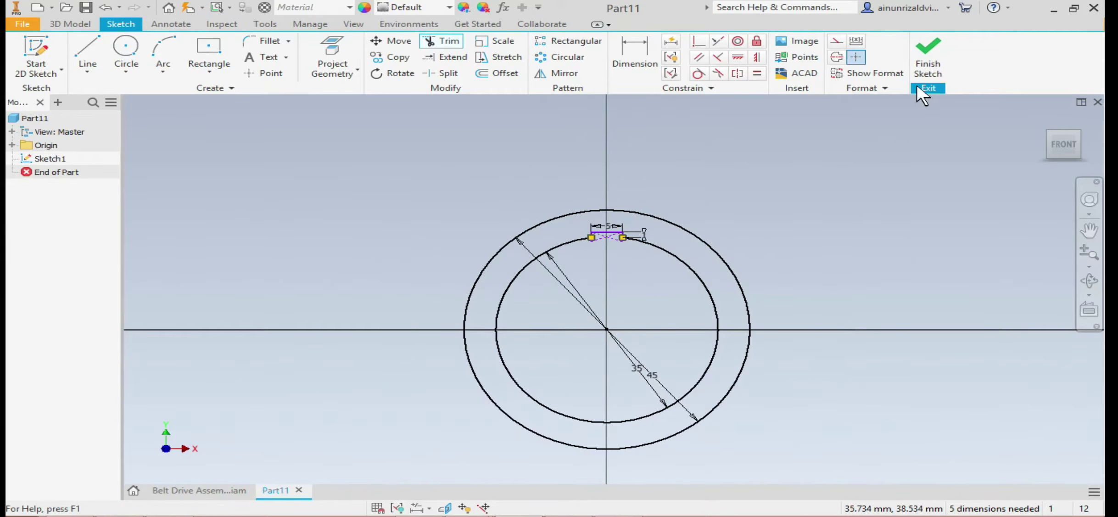
left_click(936, 74)
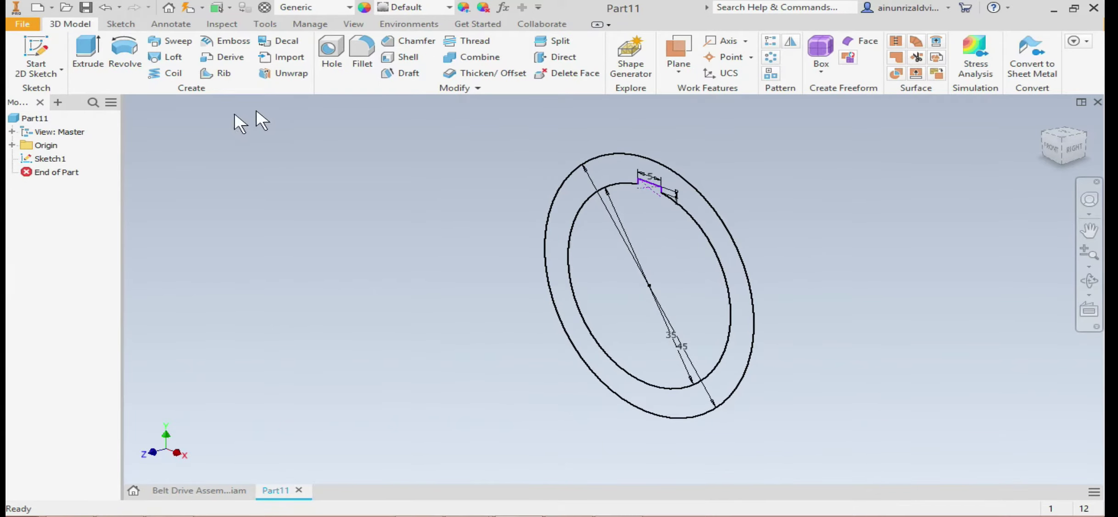
Extrude the ring profile between the outer circle and the notched inner circle by 100 mm.
left_click(82, 48)
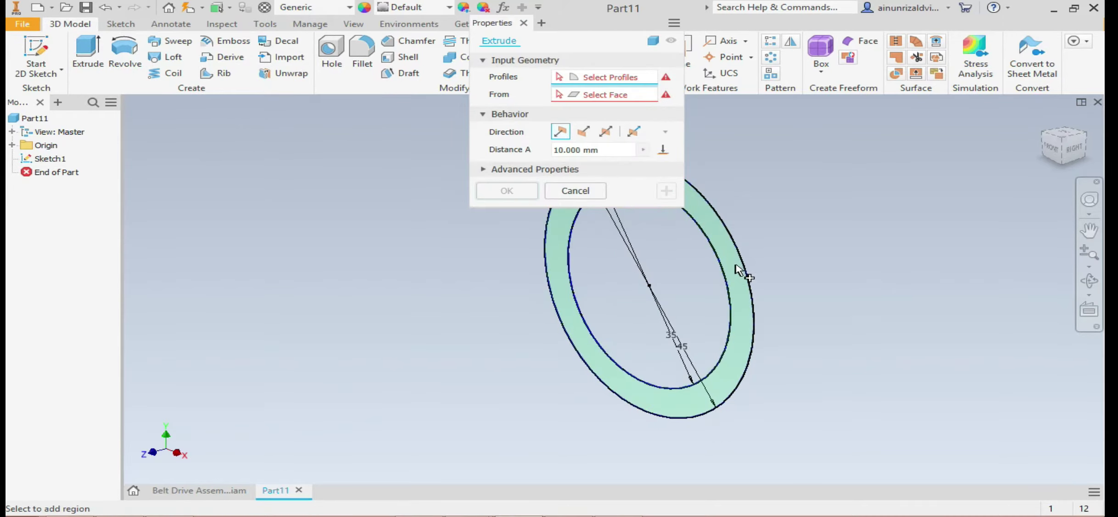
scroll(793, 350, "down", 3)
left_click(768, 323)
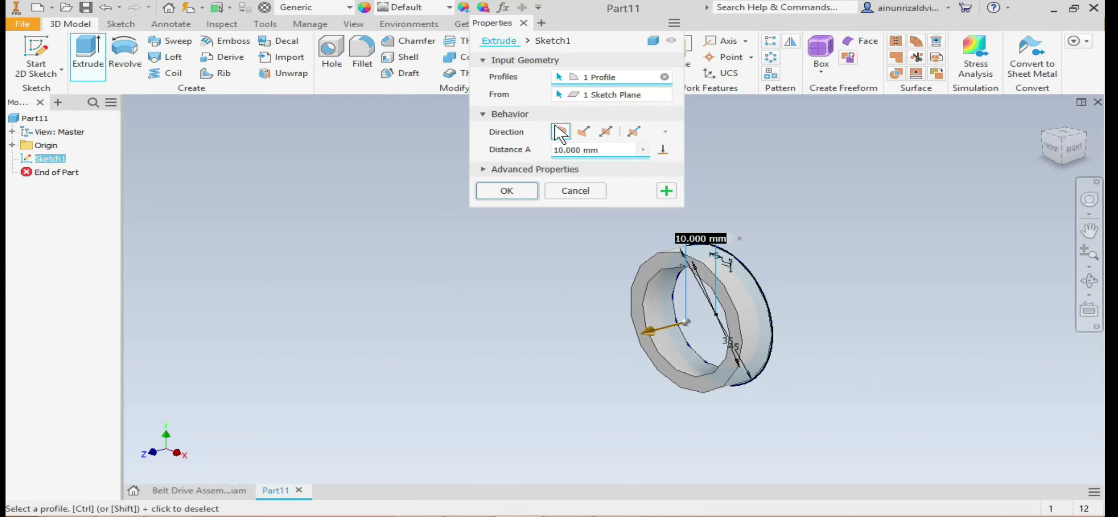
double_click(598, 149)
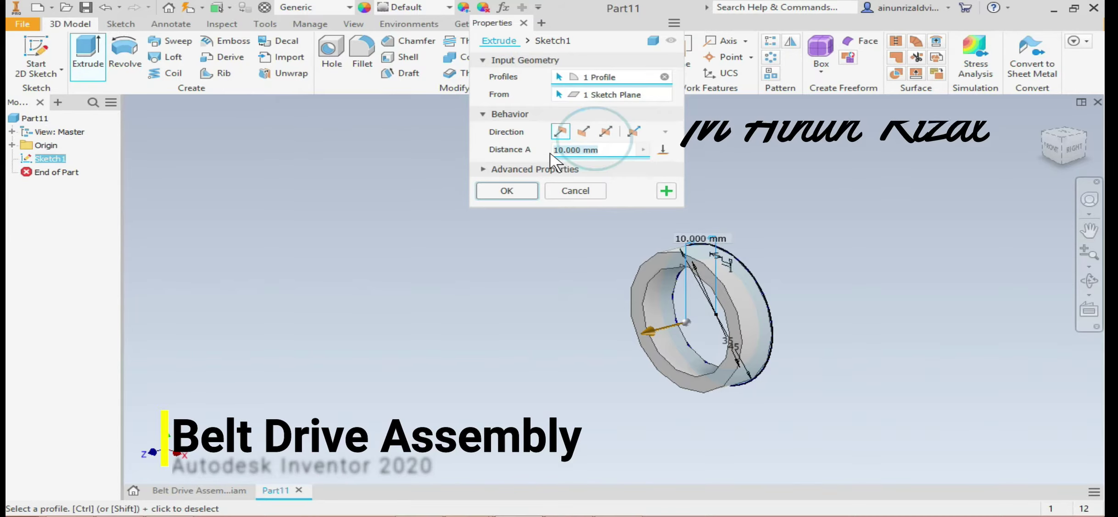
type("100")
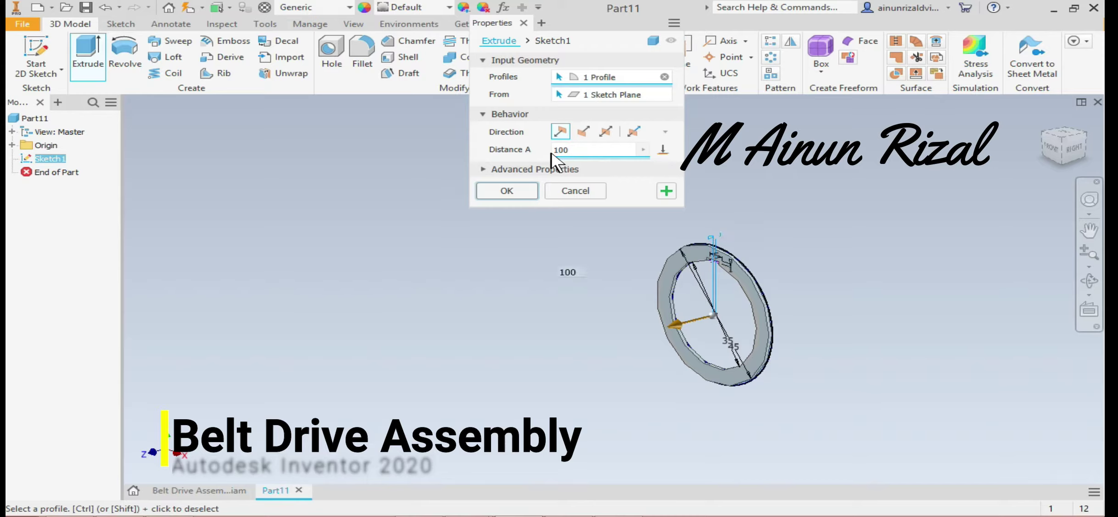
left_click(507, 190)
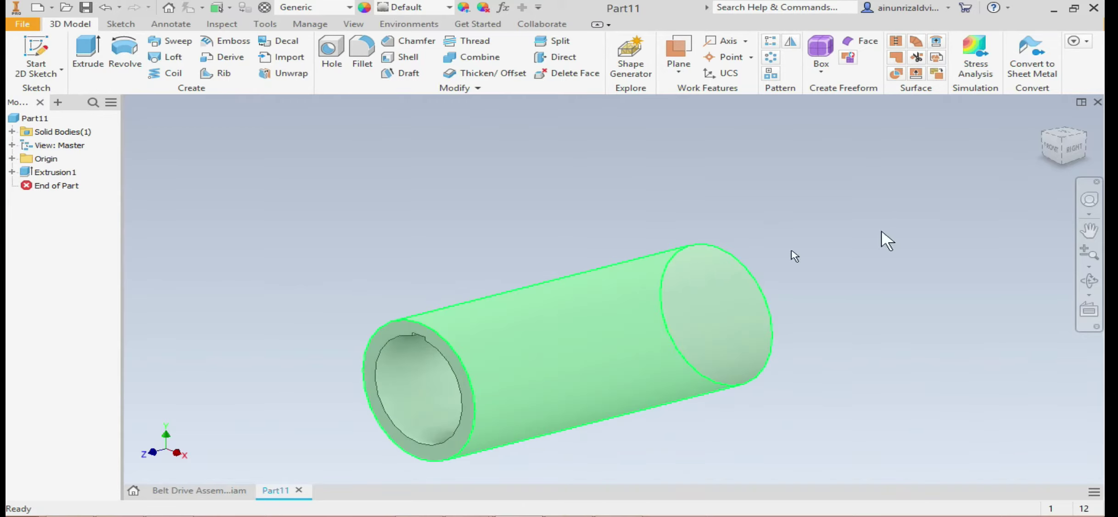
Start a 2D sketch on the part's YZ origin plane.
left_click(1085, 134)
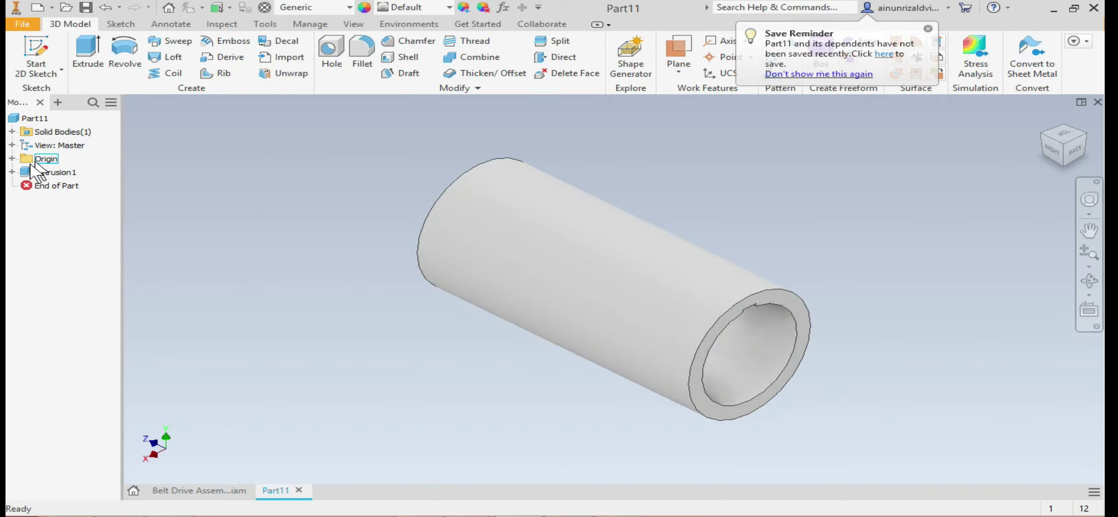
left_click(12, 159)
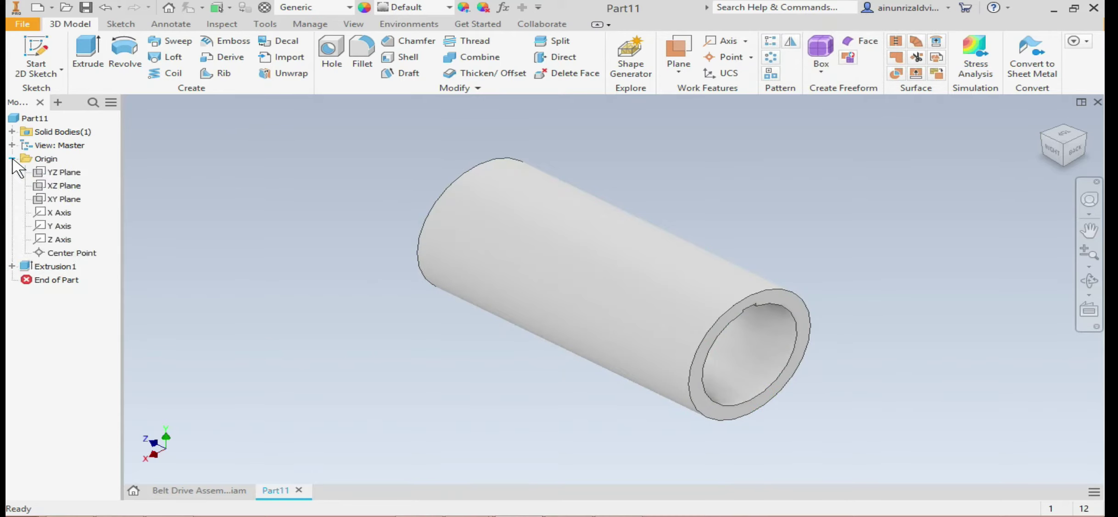
right_click(61, 171)
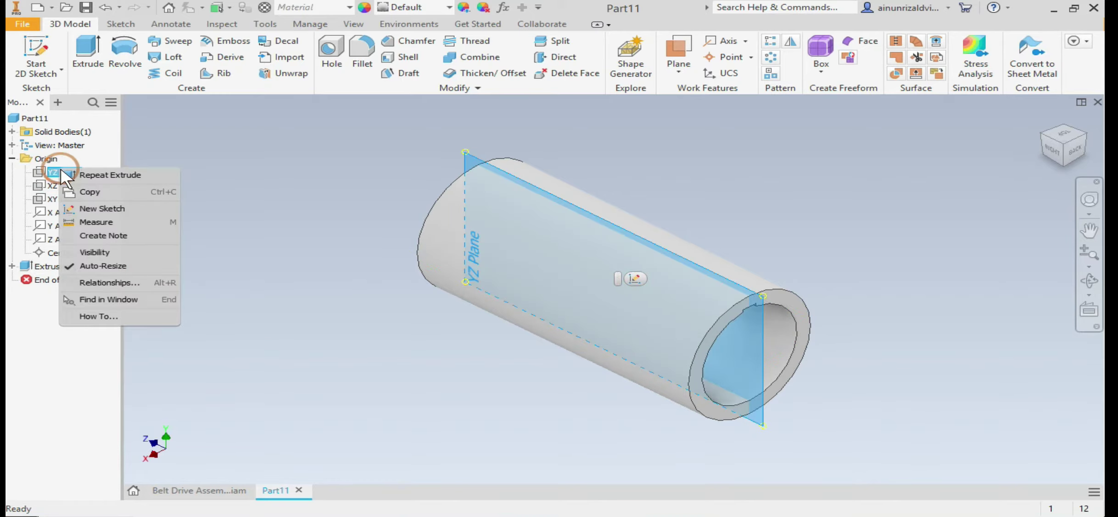
key("Escape")
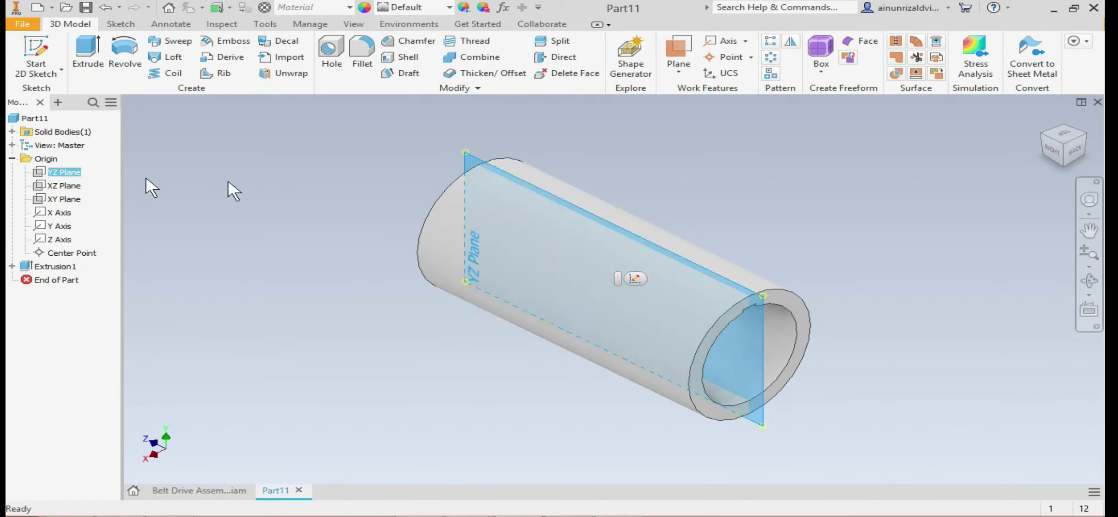
left_click(636, 278)
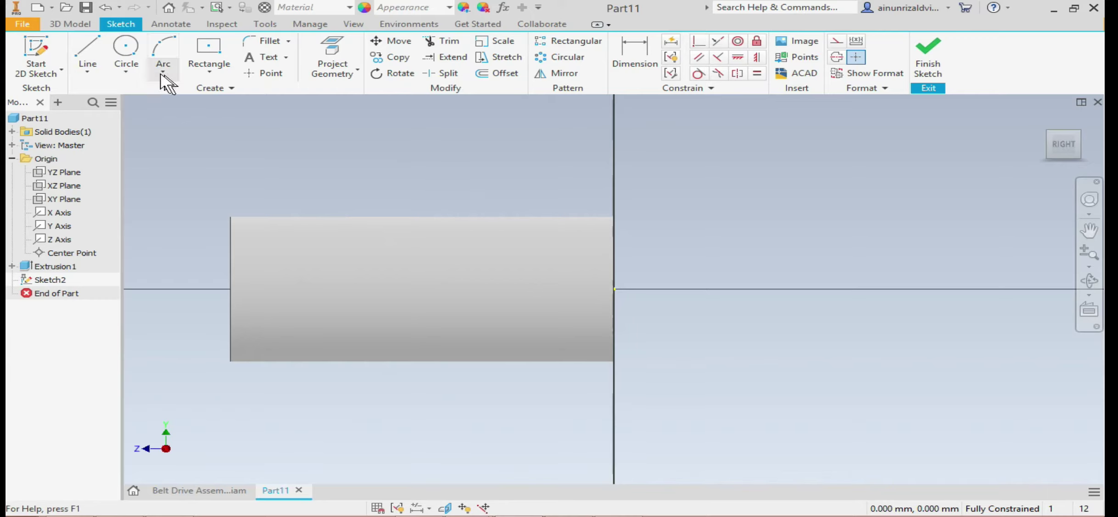
Draw a vertical line crossing the tube's upper wall from above the outer surface down into the bore.
left_click(88, 54)
left_click(483, 176)
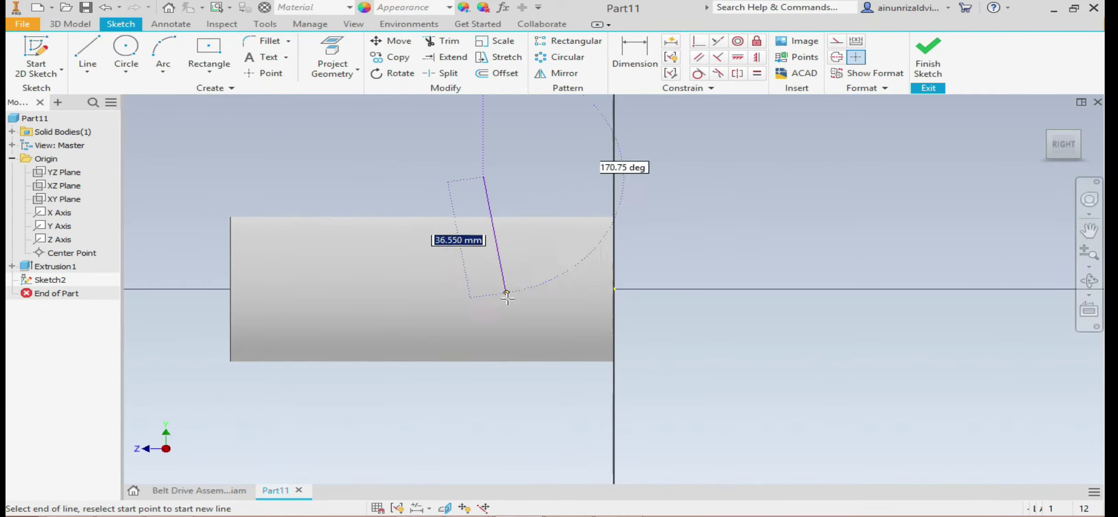
left_click(483, 298)
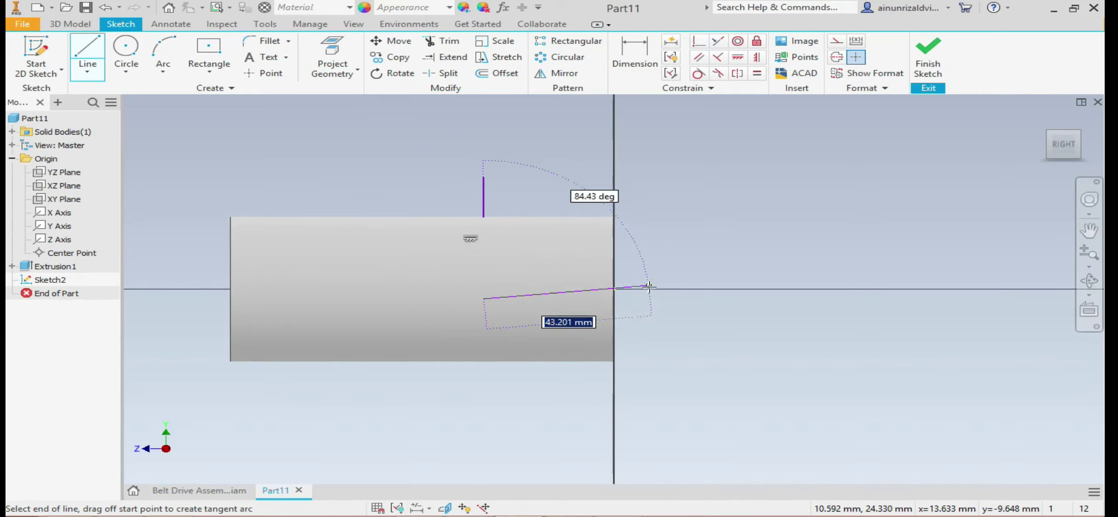
key("Escape")
Look at the sketch plane within the tube and slice the graphics there to expose the wall's cross-section.
mouse_move(1072, 136)
left_mouse_down()
mouse_move(918, 216)
mouse_move(902, 202)
left_mouse_up()
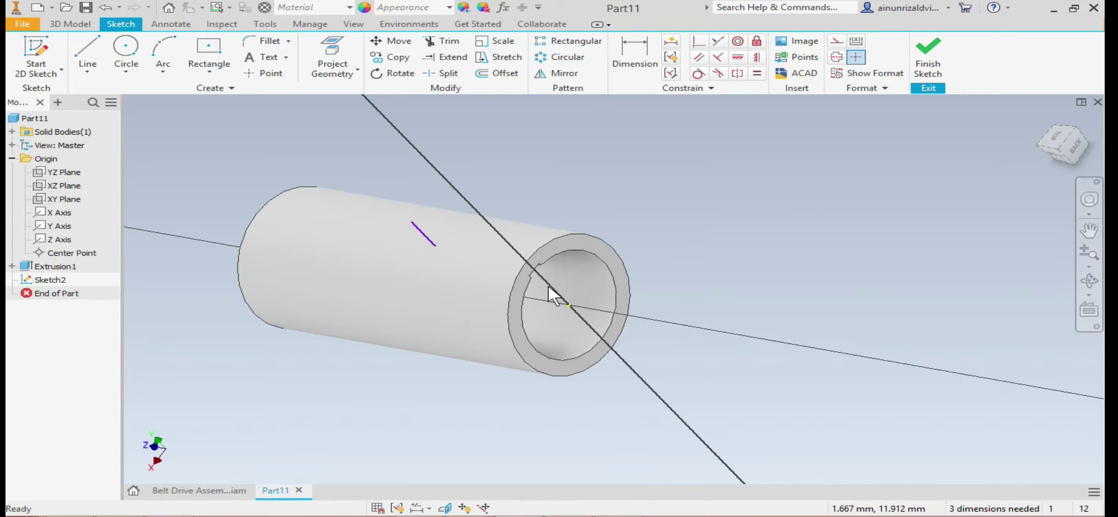
left_click(1055, 154)
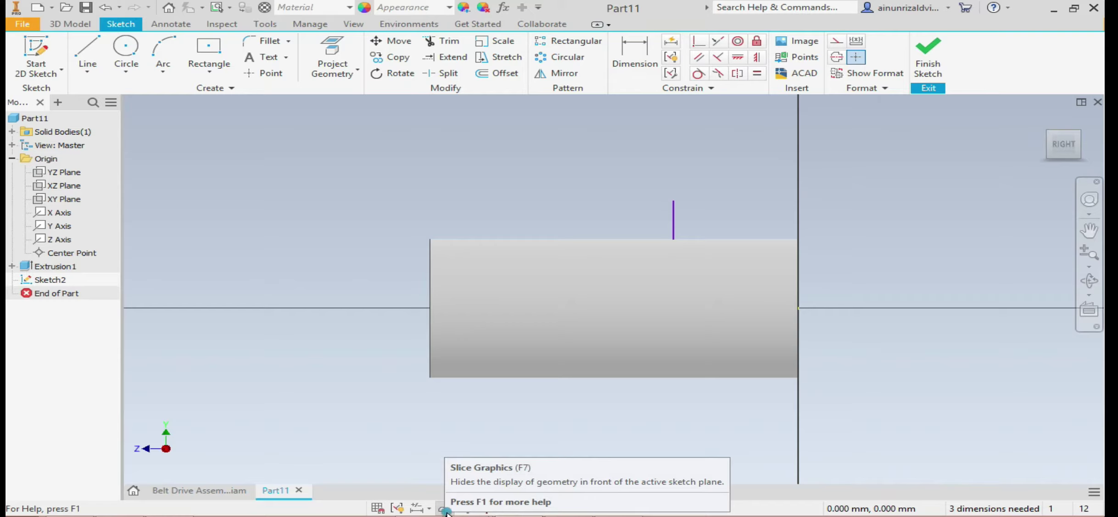
key("F7")
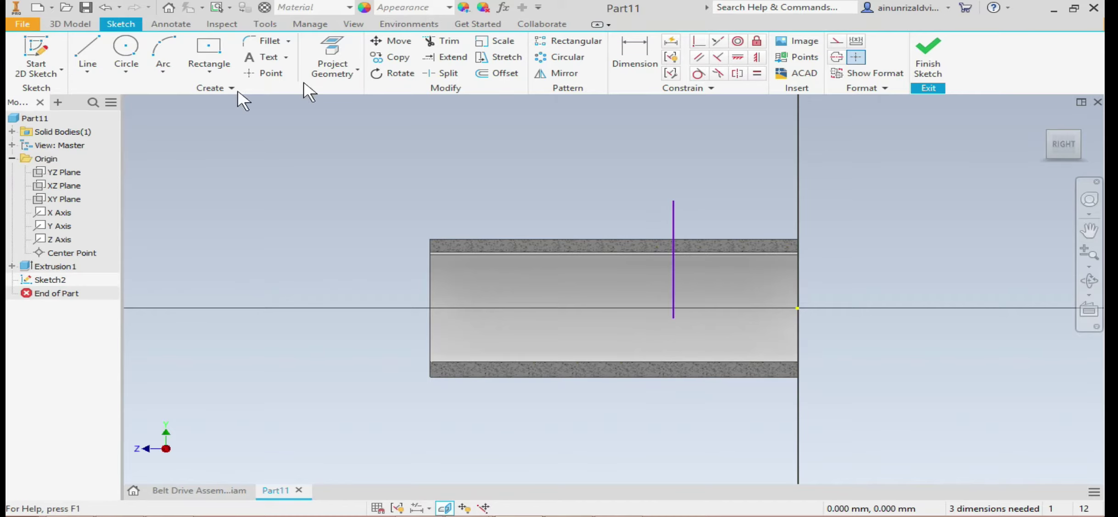
Delete the vertical line and sketch a narrow upright two-point rectangle through the tube's upper wall, its far side about 16 mm from the origin end.
left_click(674, 288)
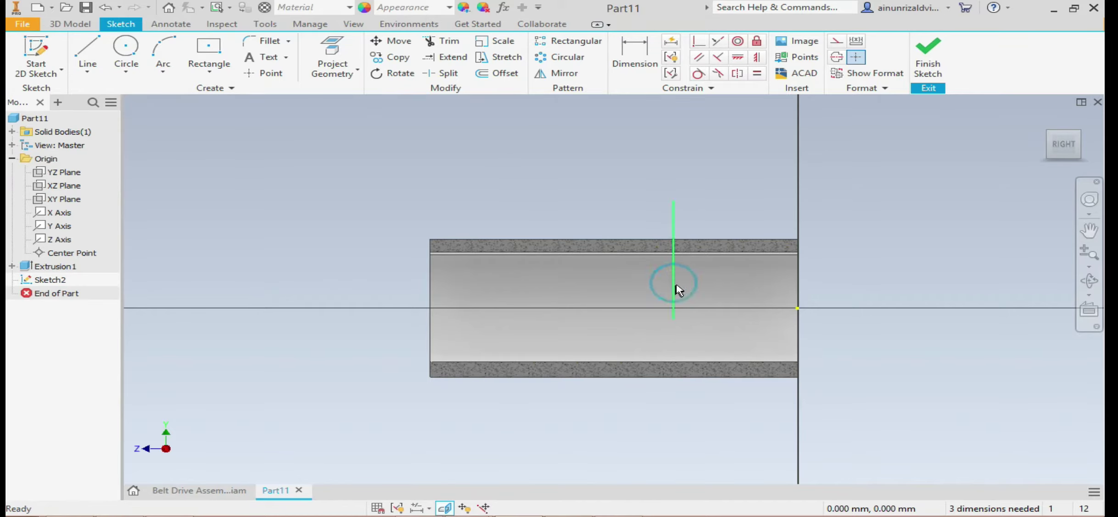
left_click(206, 55)
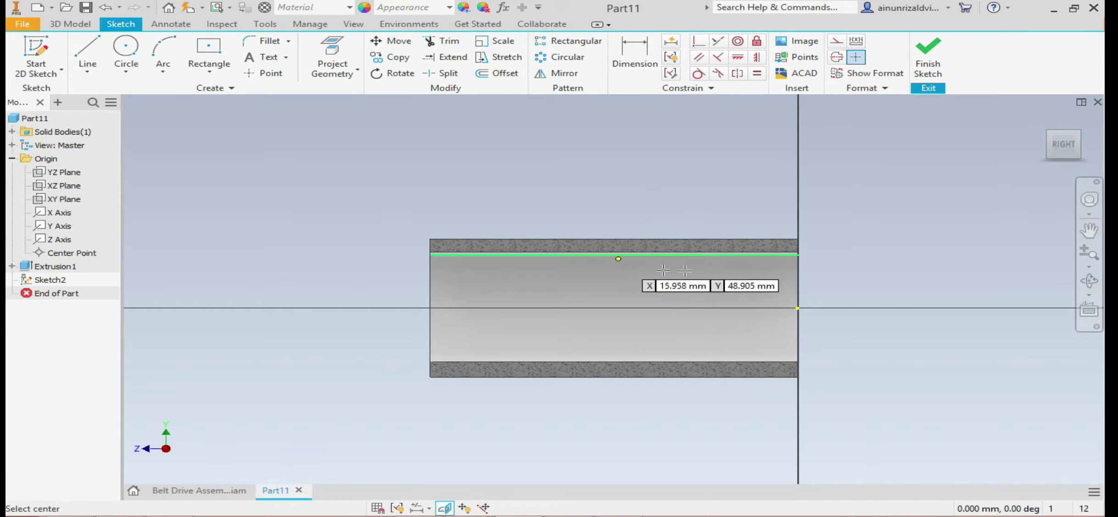
left_click(212, 71)
left_click(236, 98)
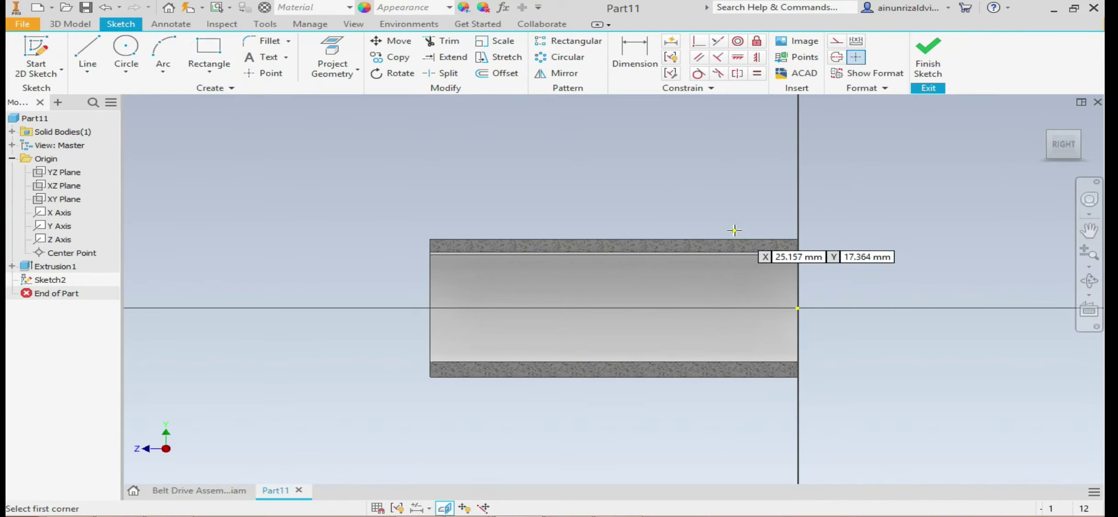
left_click(740, 217)
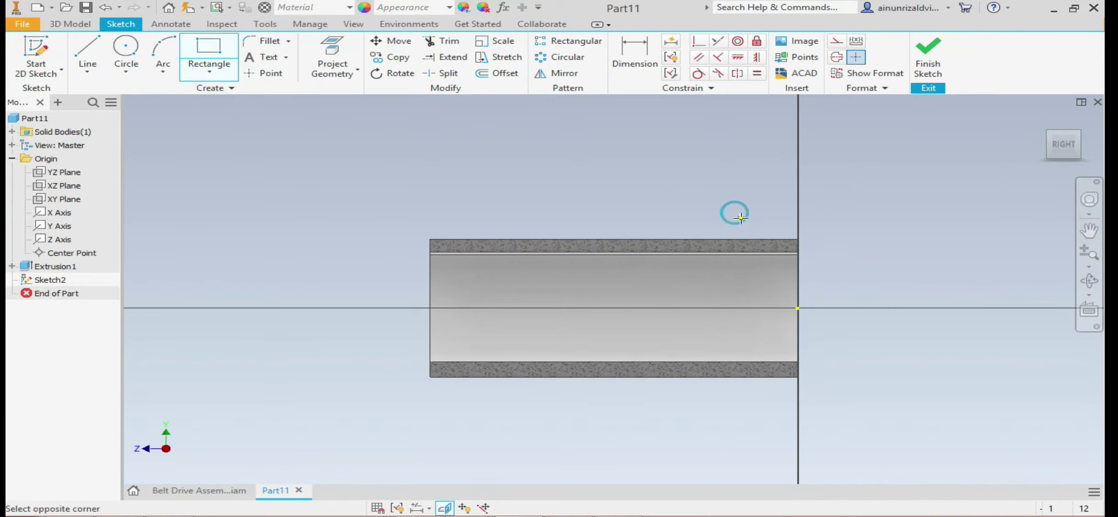
left_click(753, 295)
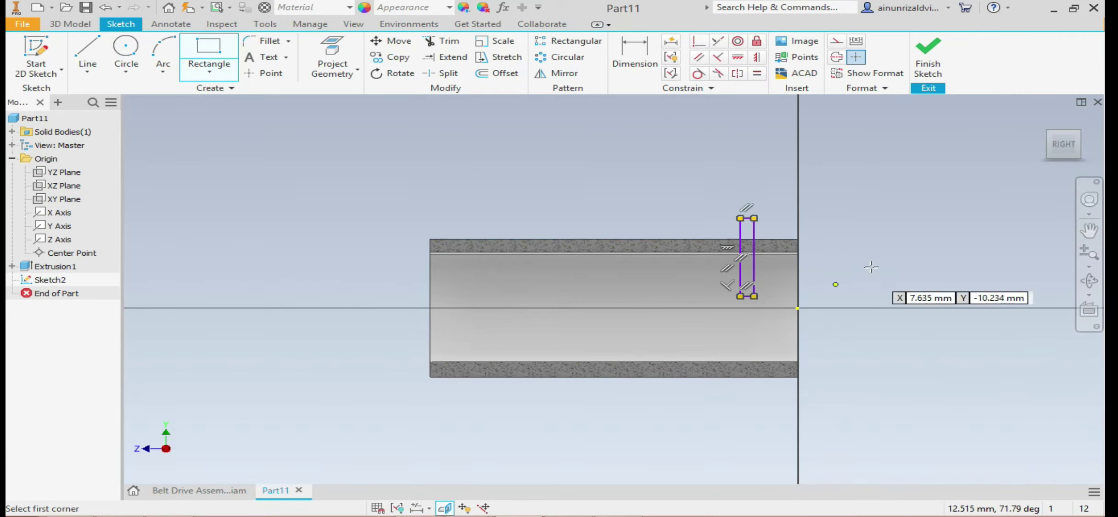
key("Escape")
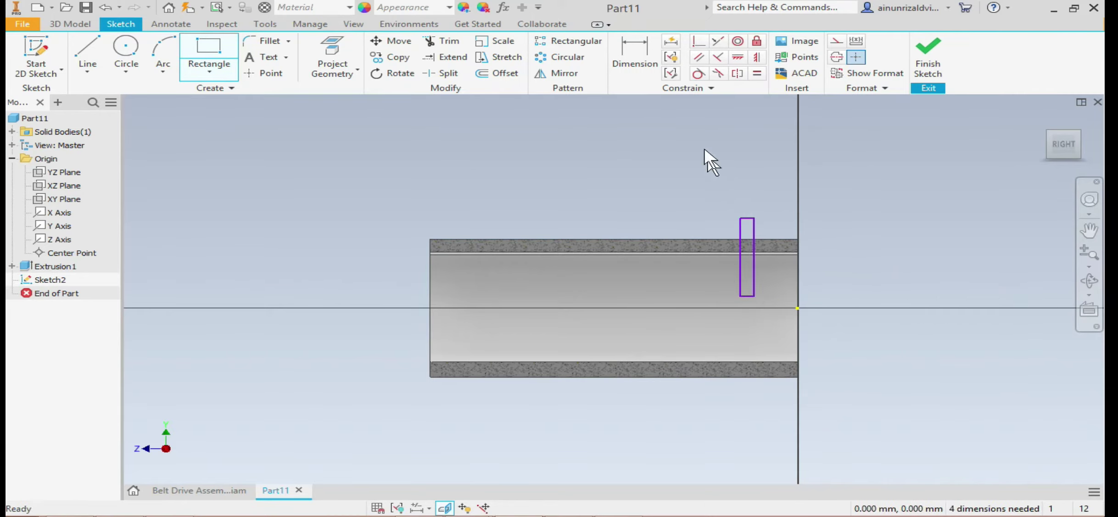
Dimension the distance from the rectangle's long side to the tube's end face at the origin as 11 mm.
left_click(635, 64)
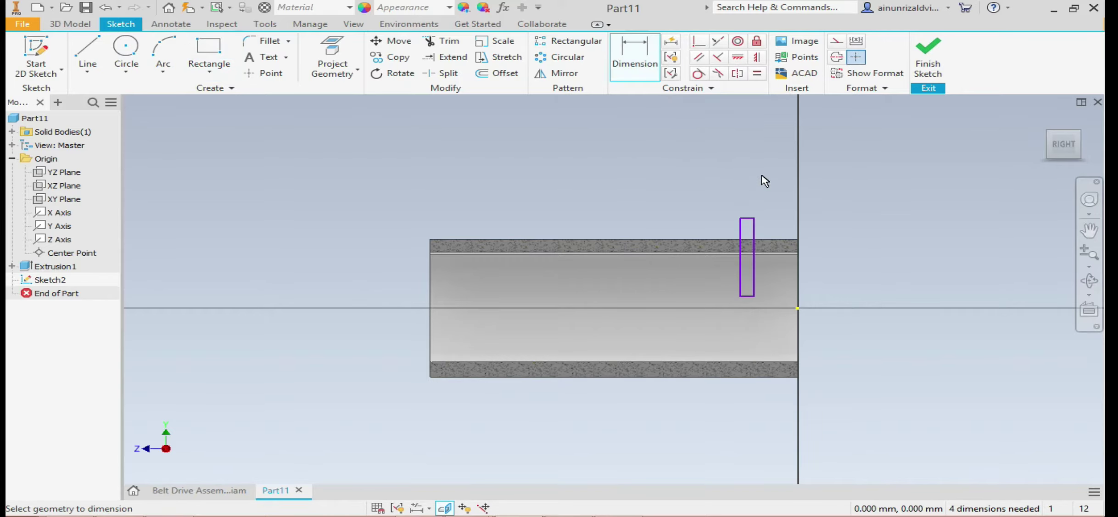
left_click(740, 284)
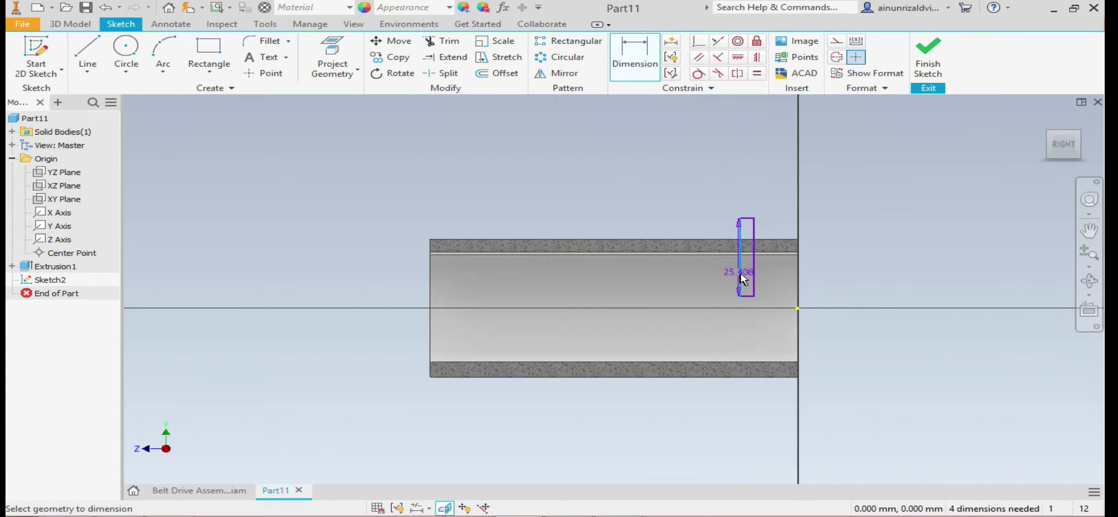
left_click(796, 299)
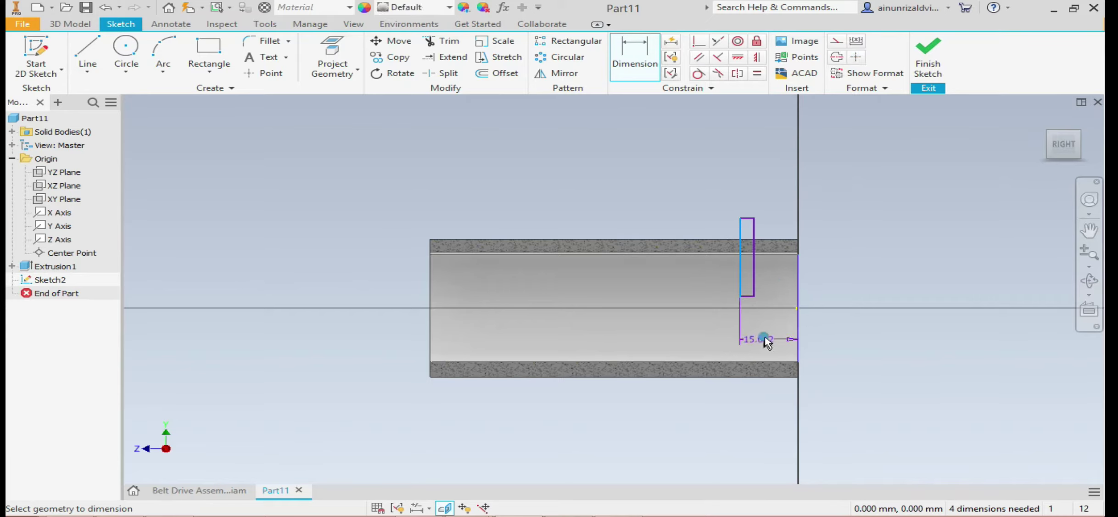
left_click(765, 340)
type("11")
key("Return")
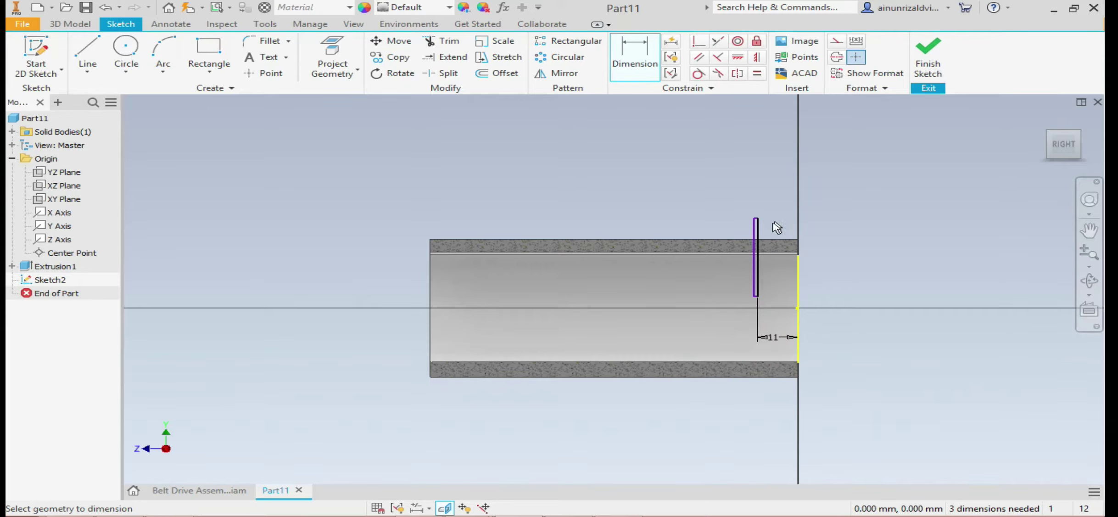
Dimension the spacing between the rectangle's two long sides as 2.5 mm and finish the sketch.
scroll(767, 235, "down", 4)
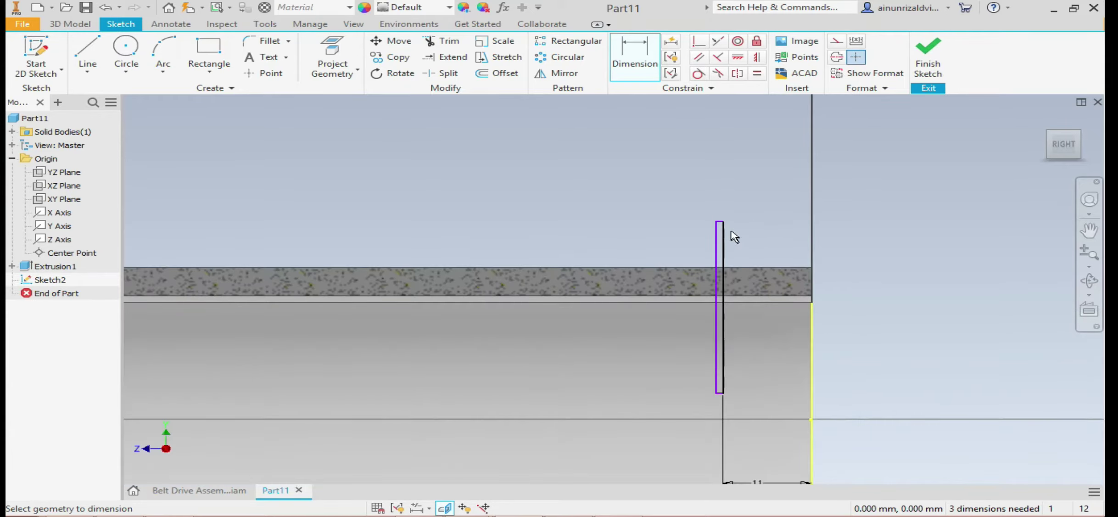
scroll(733, 236, "down", 4)
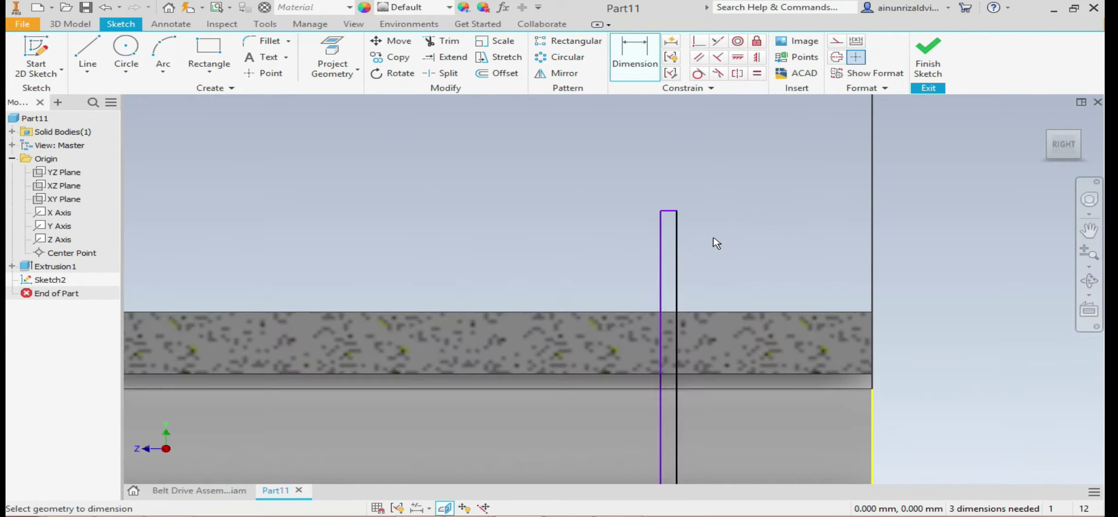
left_click(662, 251)
left_click(675, 250)
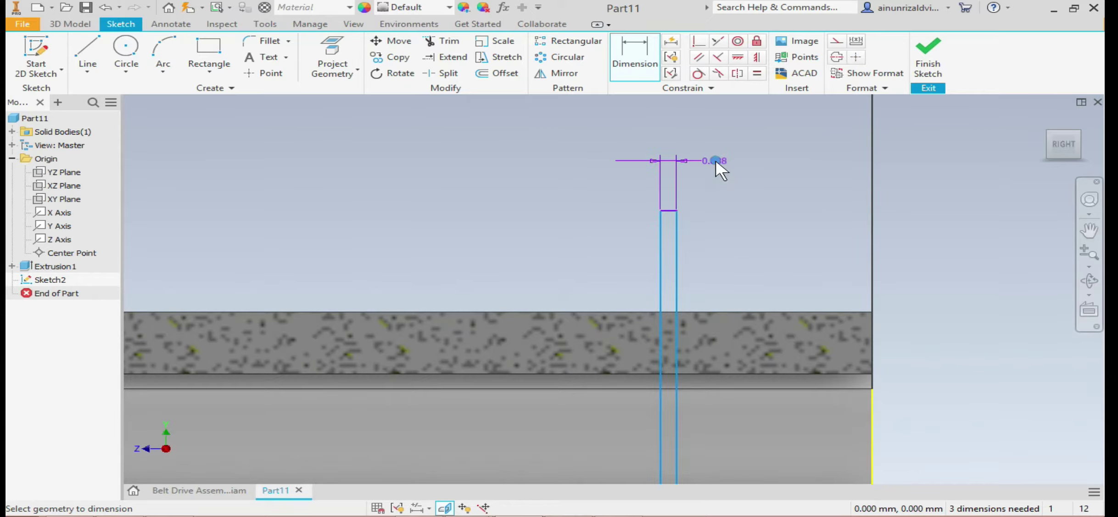
left_click(716, 162)
type(".")
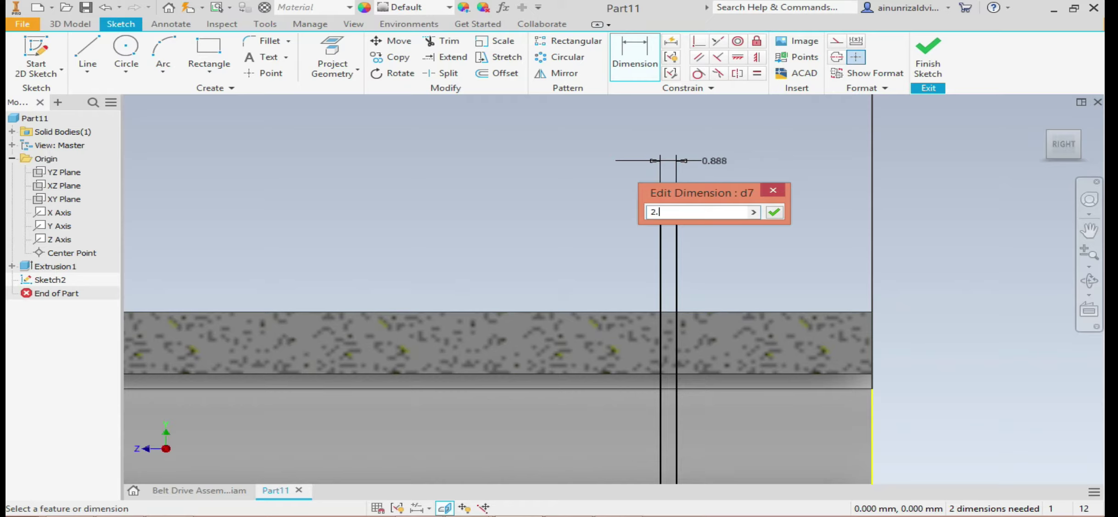
type("5")
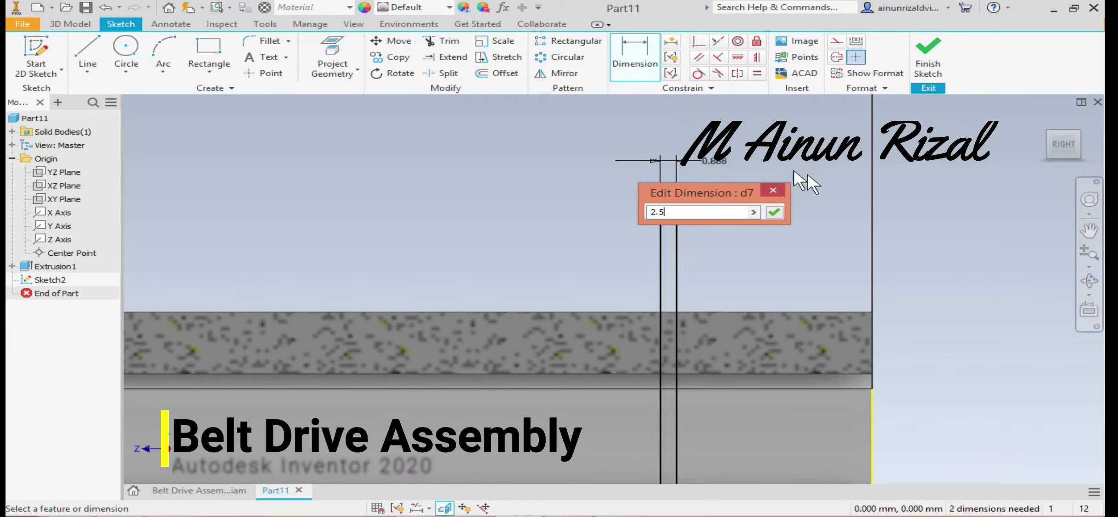
left_click(773, 212)
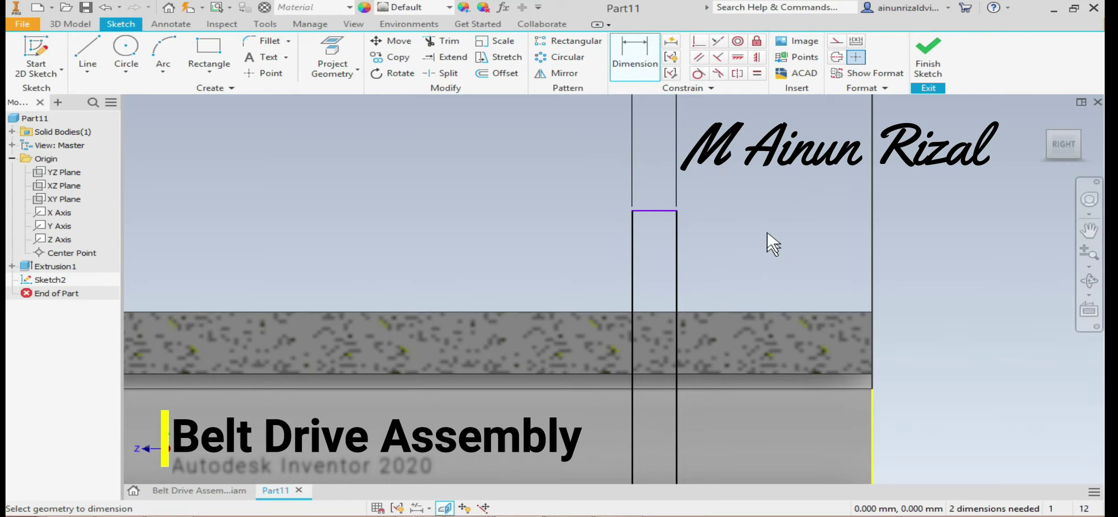
scroll(769, 241, "down", 3)
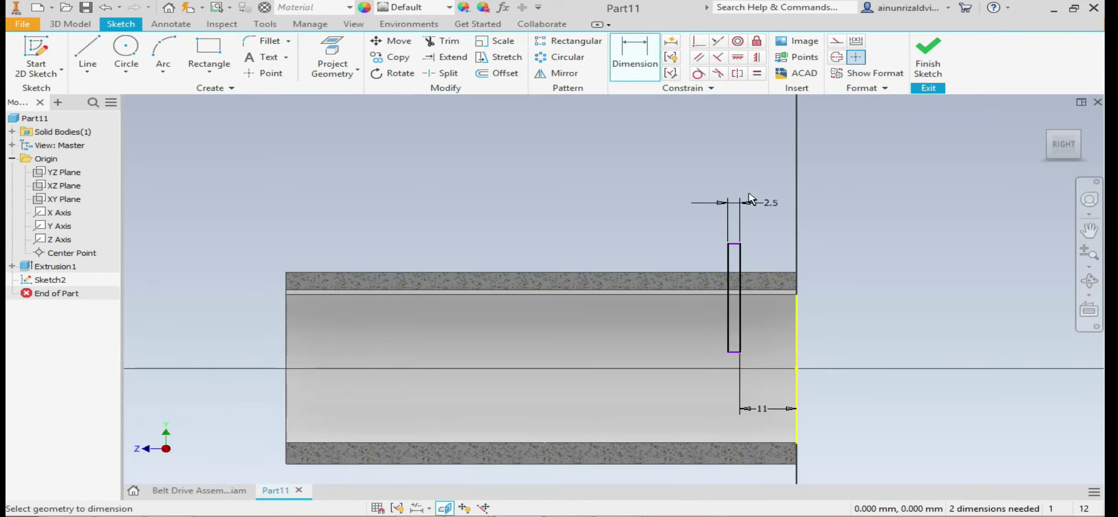
left_click(931, 71)
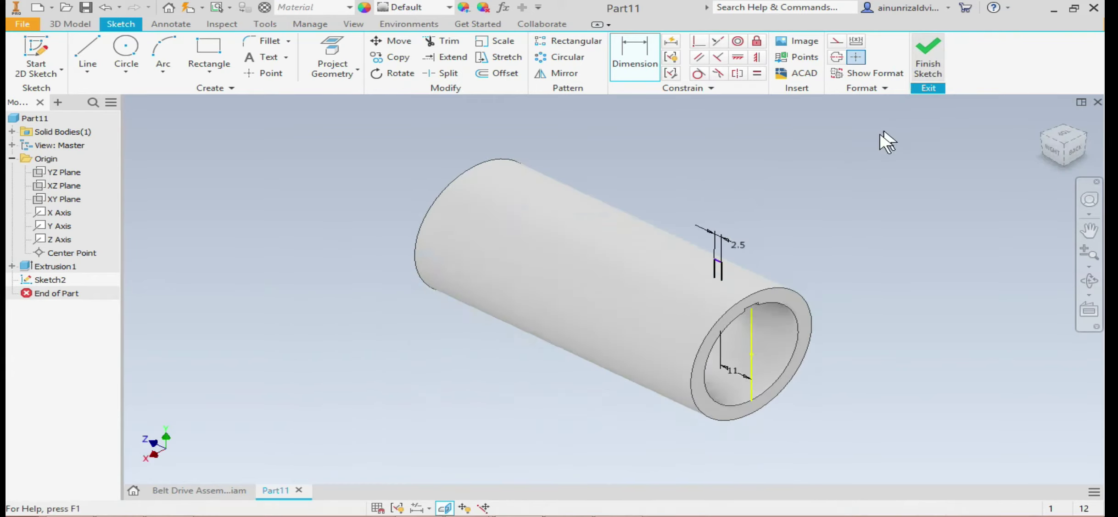
Revolve the rectangle 360 degrees about its long side farther from the origin end as a cut, making a round hole in the wall.
scroll(737, 284, "up", 5)
scroll(709, 287, "down", 2)
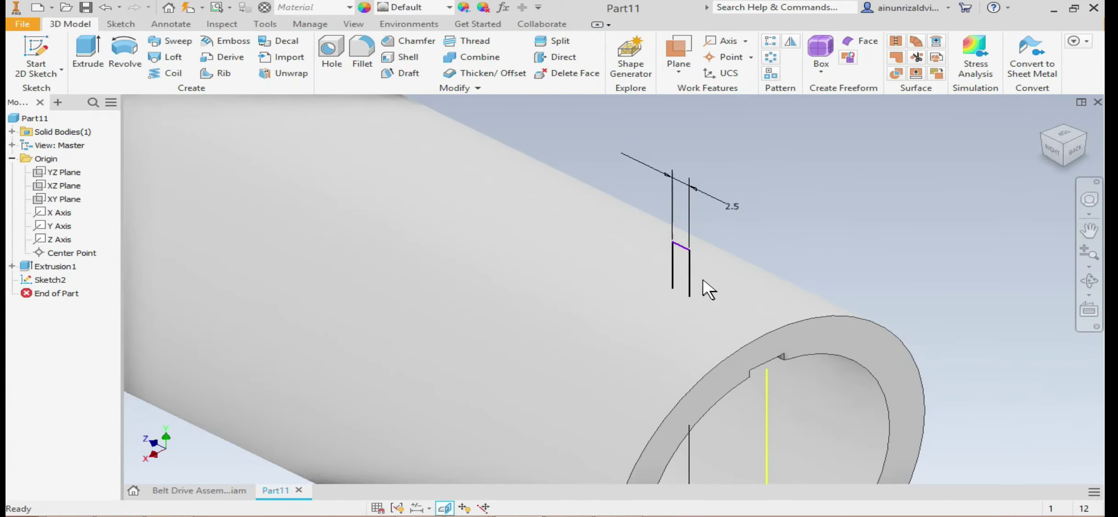
key("F6")
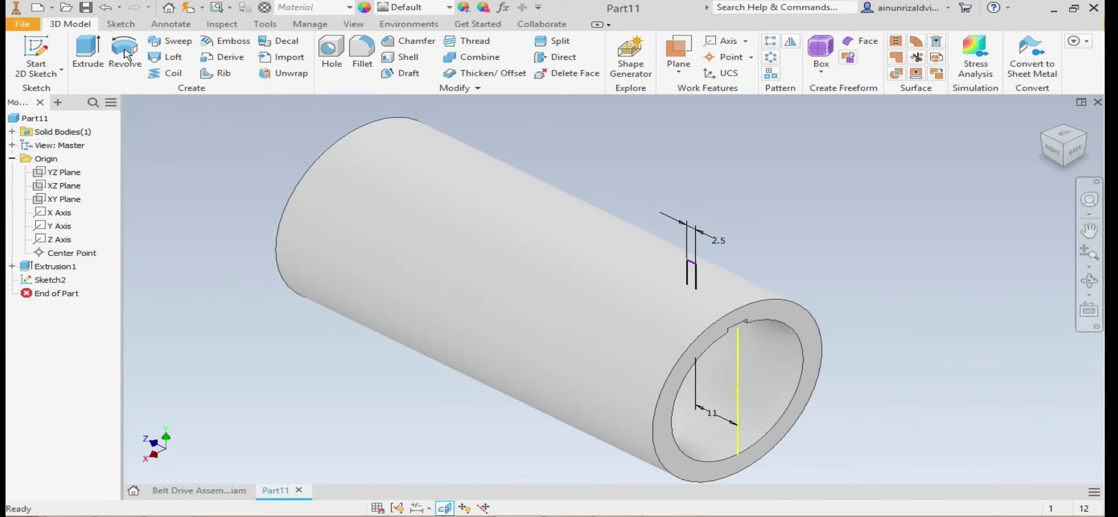
left_click(125, 51)
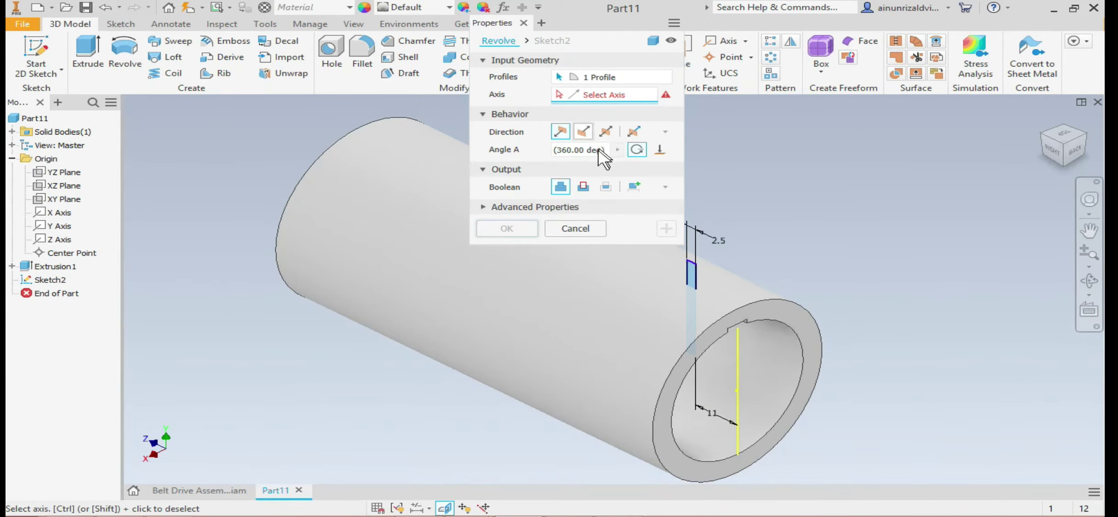
left_click(583, 186)
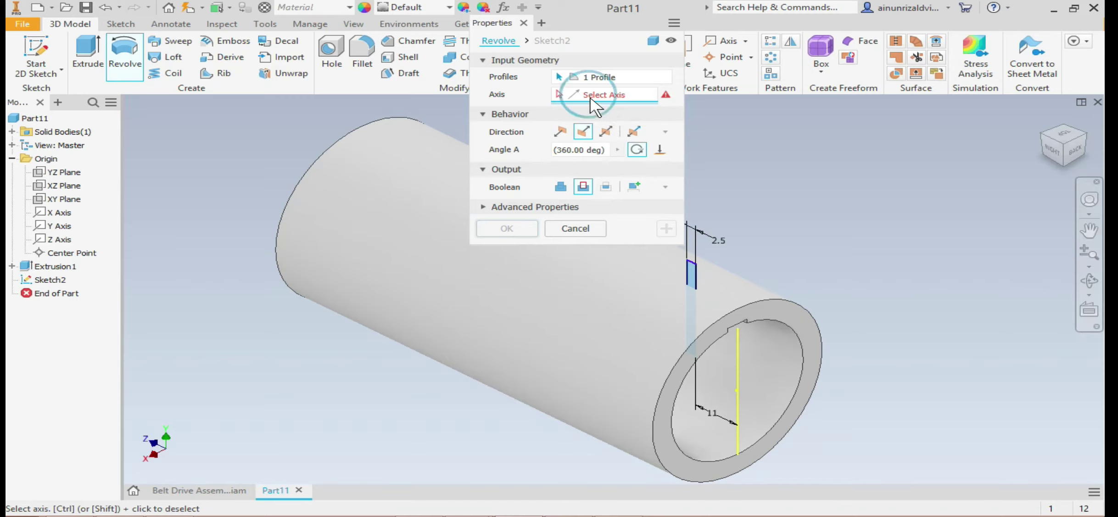
left_click(691, 282)
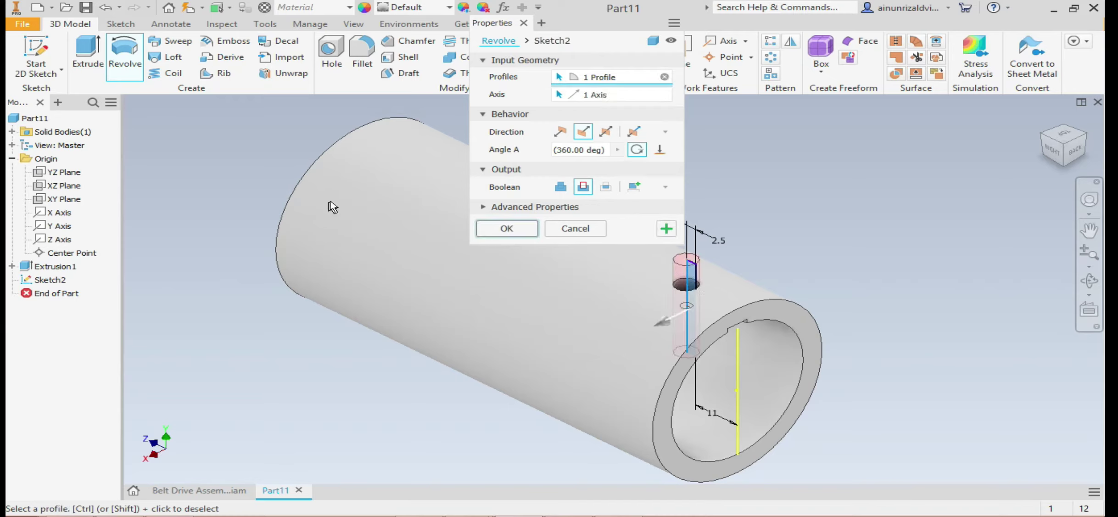
left_click(507, 228)
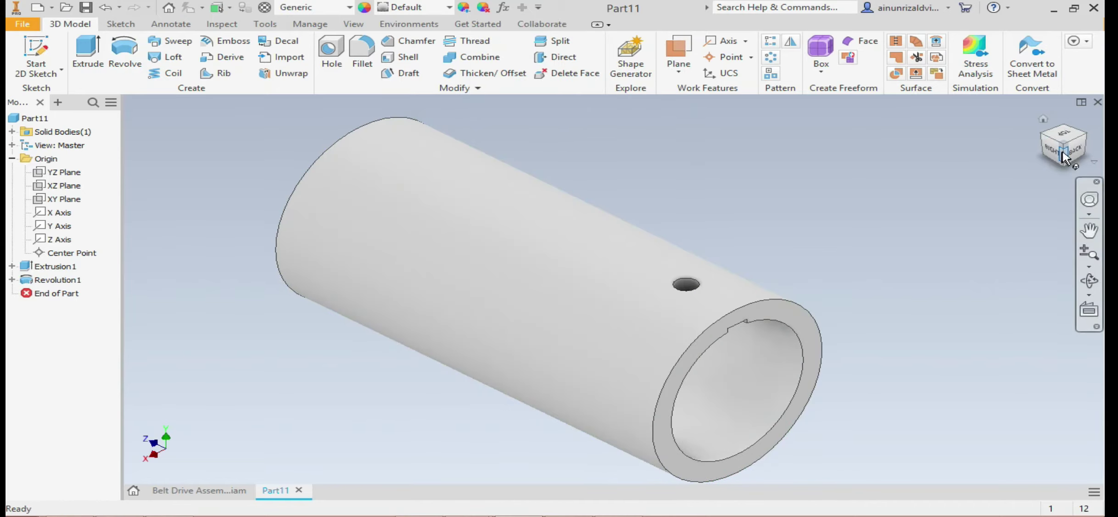
Inspect the hole against the keyway notch and reopen the sketch of the revolved cut for editing.
mouse_move(1060, 122)
left_mouse_down()
mouse_move(1026, 100)
mouse_move(1024, 80)
mouse_move(798, 186)
left_mouse_up()
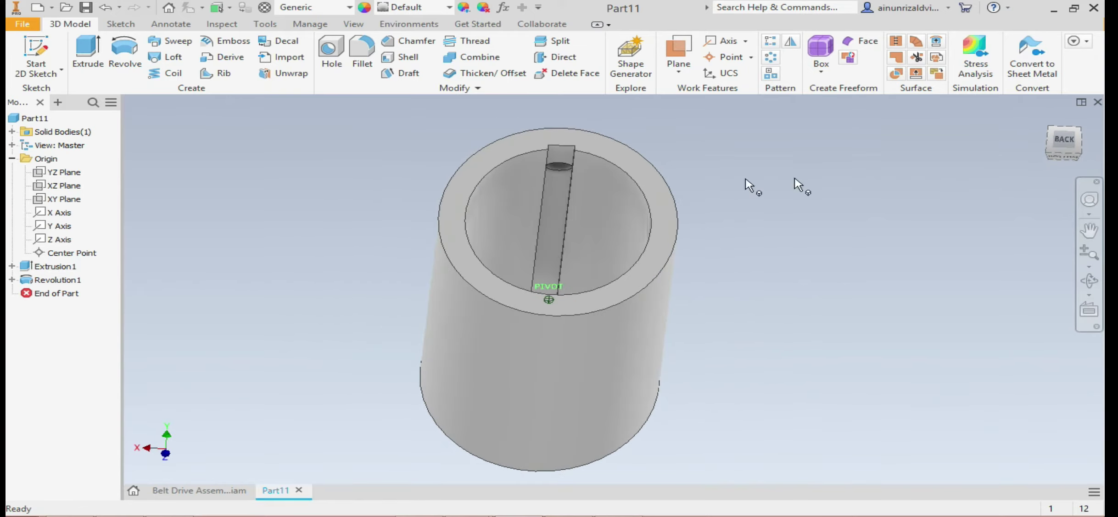
left_click(12, 279)
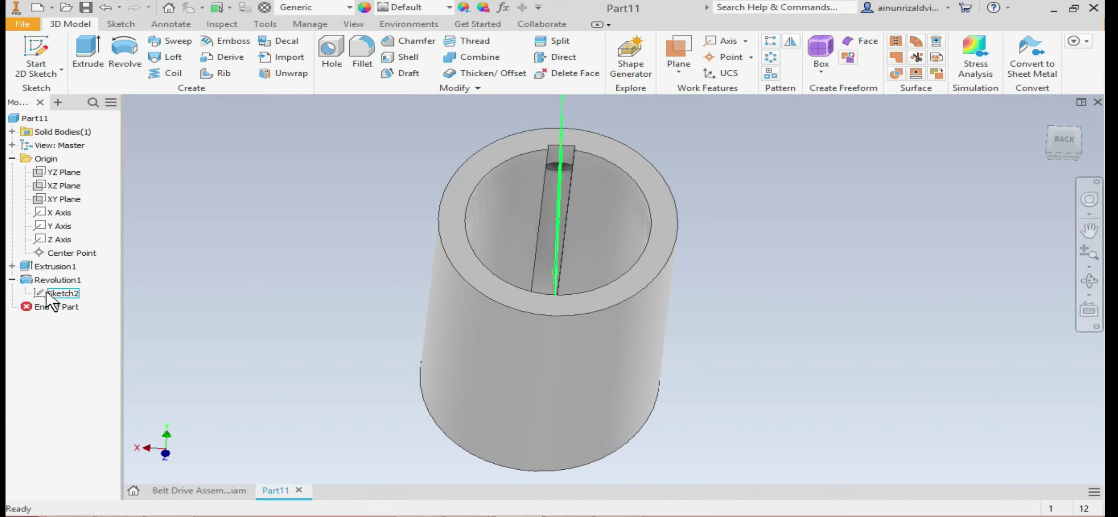
left_click(48, 295)
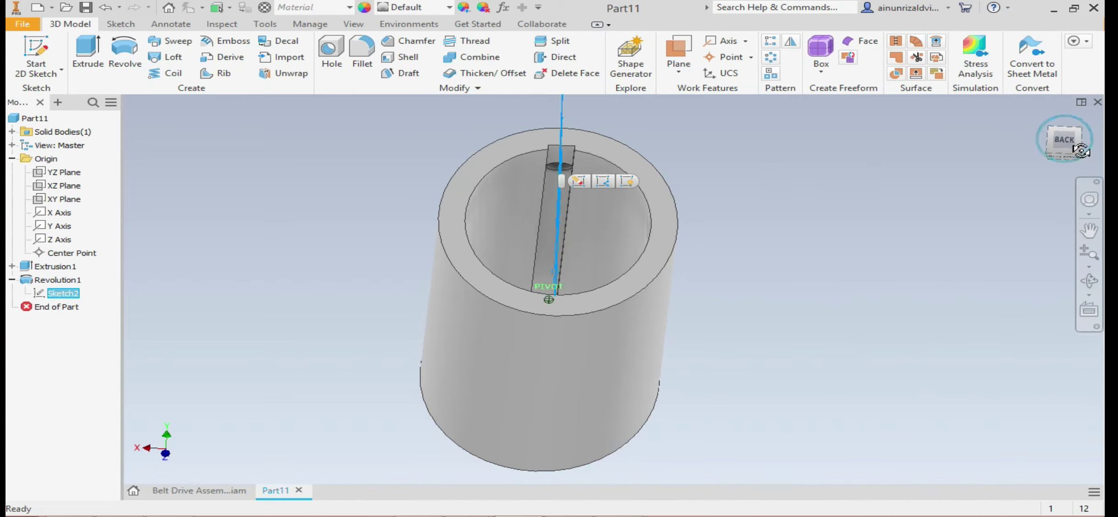
mouse_move(1081, 150)
left_mouse_down()
mouse_move(1094, 155)
mouse_move(1057, 136)
mouse_move(1069, 142)
left_mouse_up()
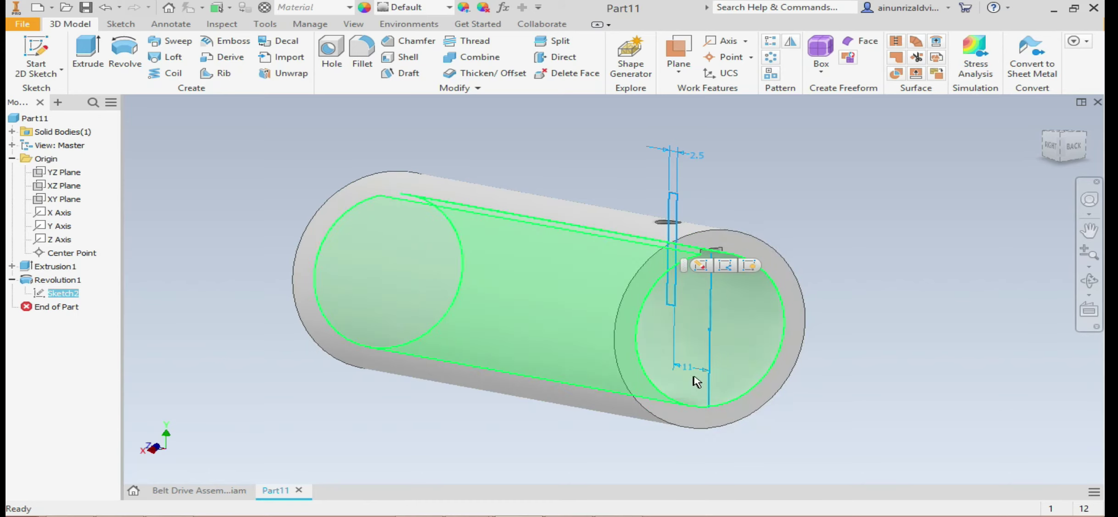
right_click(42, 294)
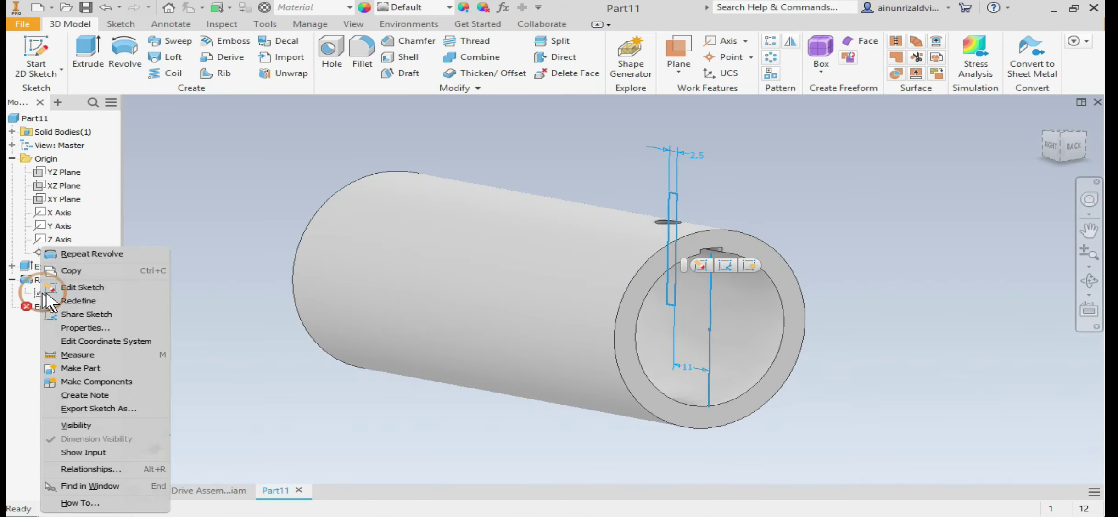
left_click(80, 287)
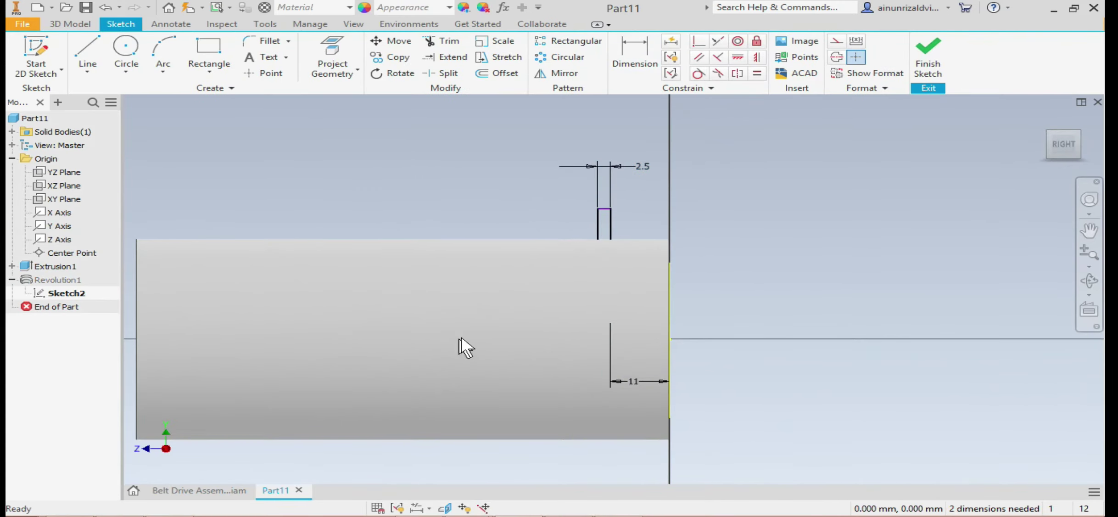
Slice the graphics at the sketch plane and delete the 11 mm distance dimension.
key("F7")
left_click(634, 381)
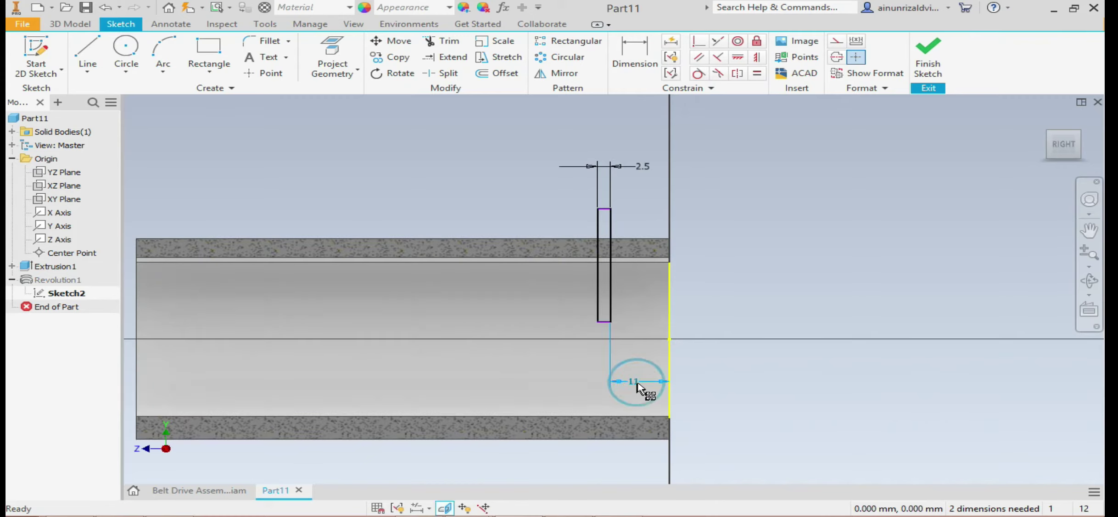
key("Delete")
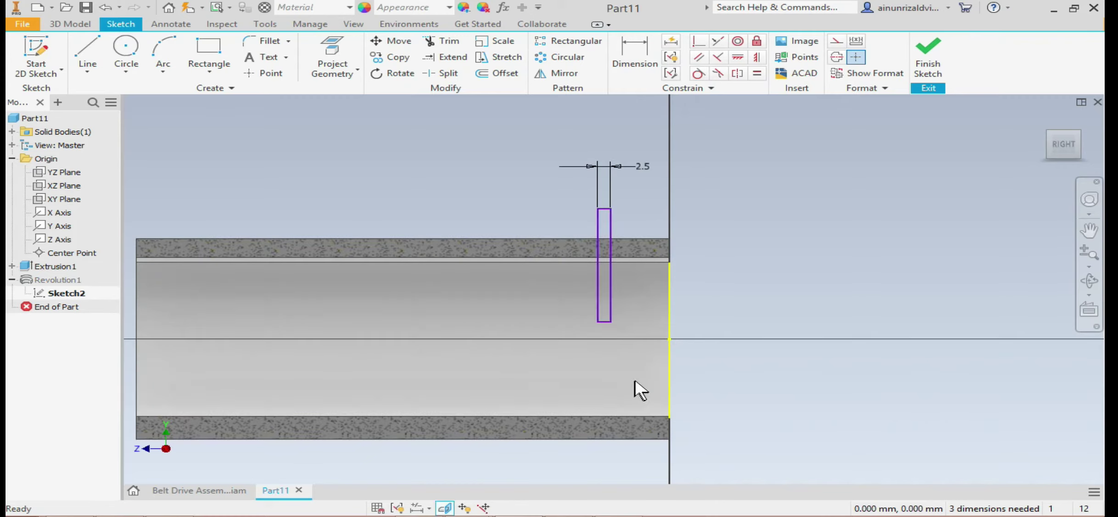
Dimension the distance from the rectangle's long side farther from the origin to the tube's end face as 11 mm and finish the sketch.
left_click(643, 74)
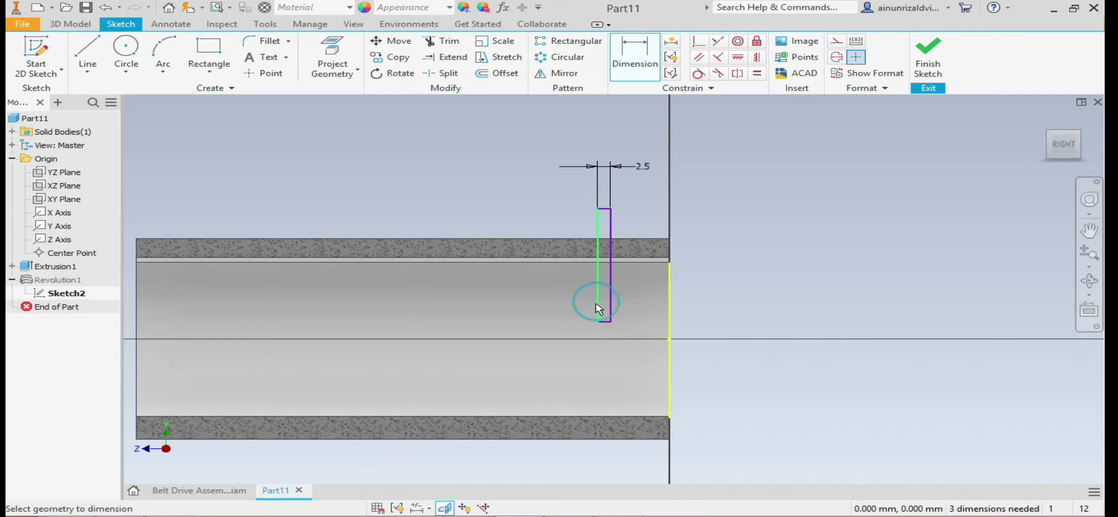
left_click(668, 327)
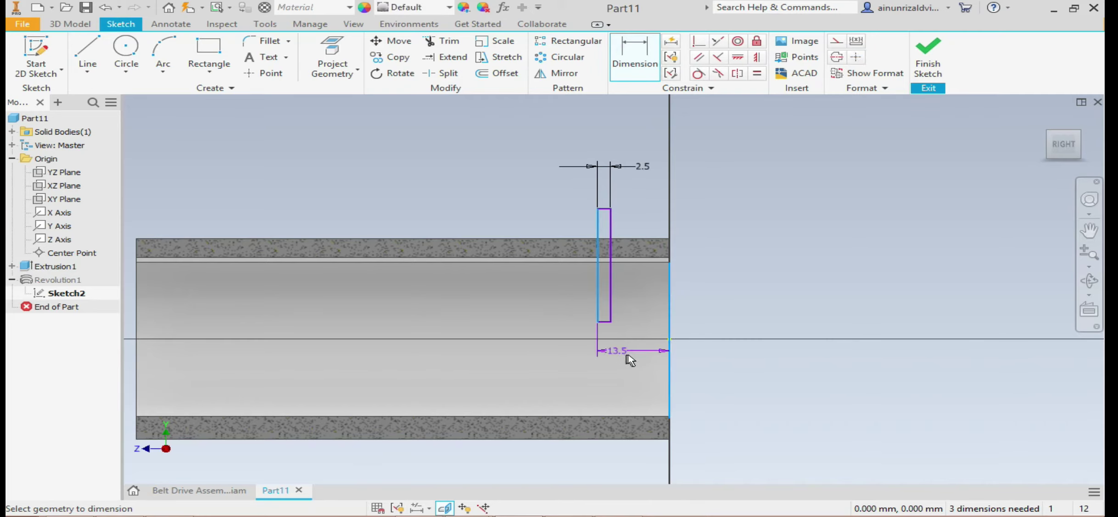
left_click(631, 354)
type("11")
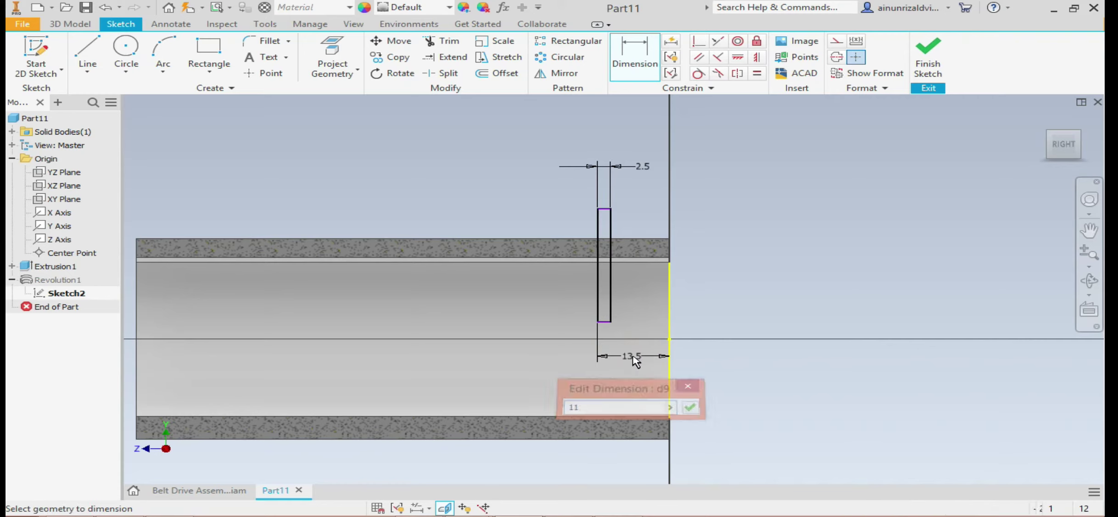
key("Return")
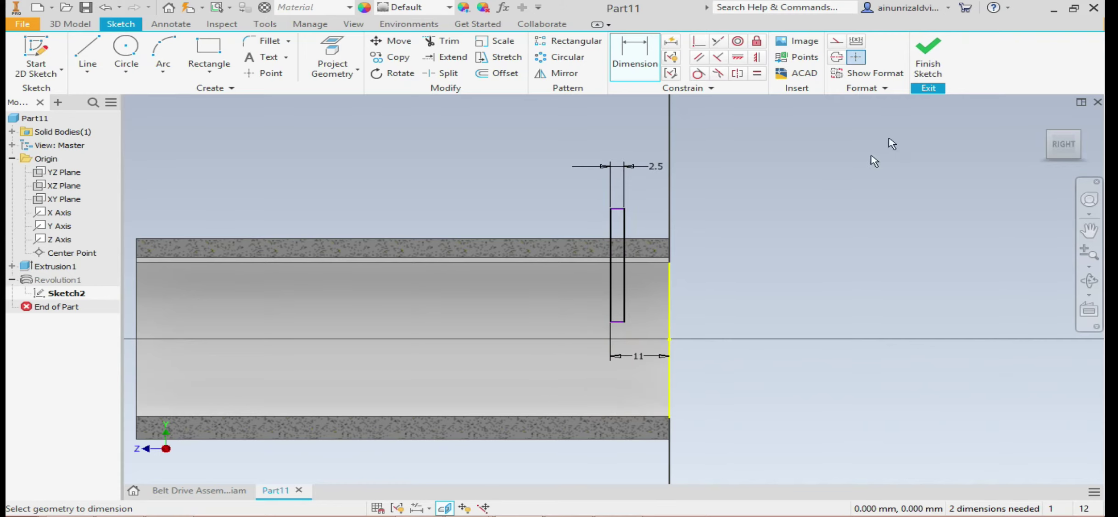
left_click(938, 61)
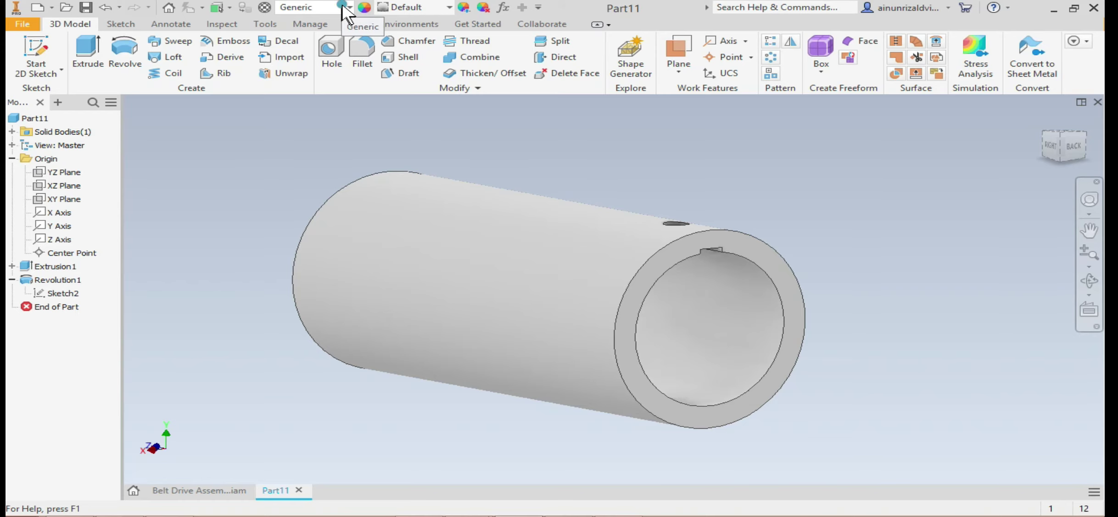
Assign the material Brass, Soft Yellow and the appearance Brass - Polished to the bush.
left_click(344, 7)
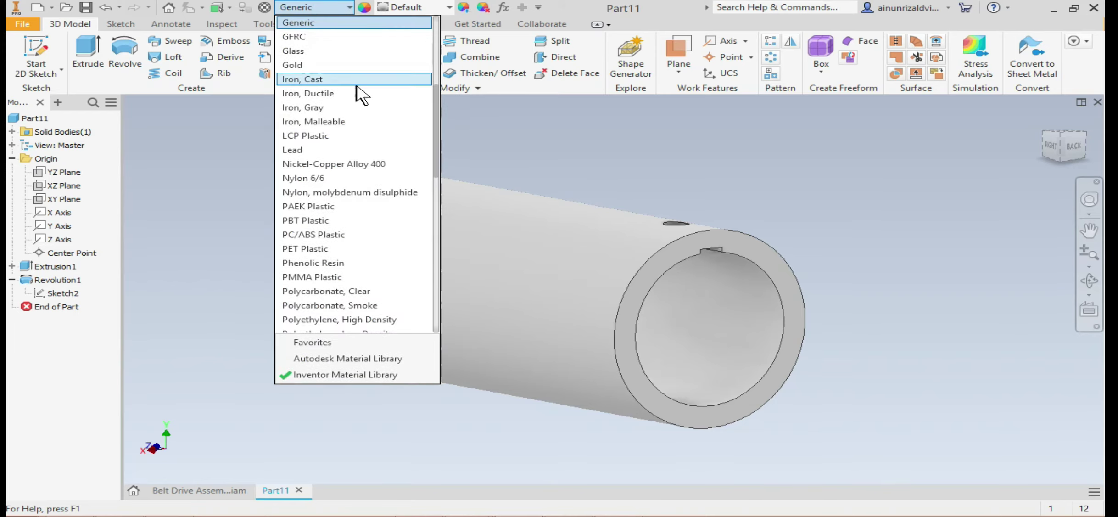
scroll(362, 95, "up", 3)
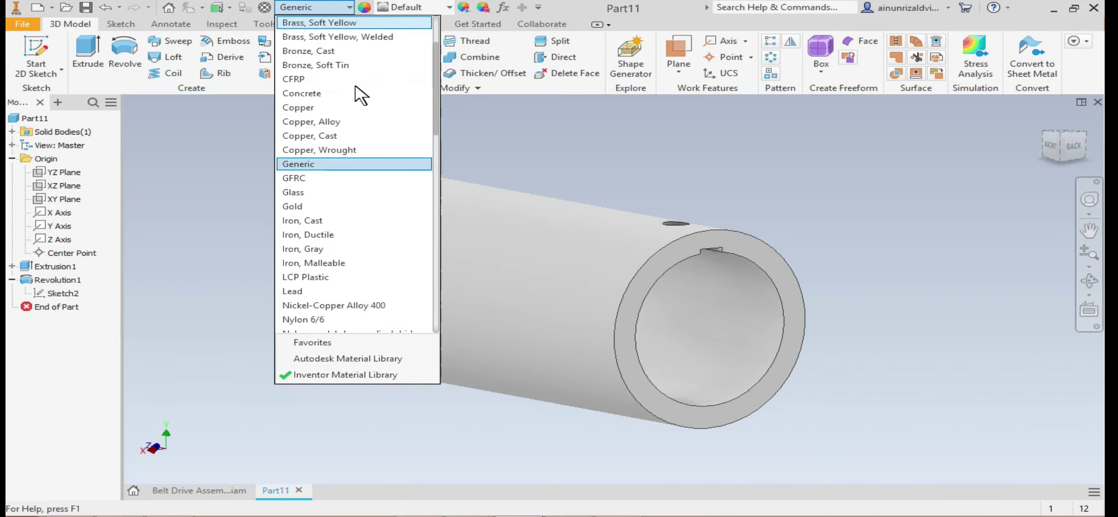
left_click(332, 22)
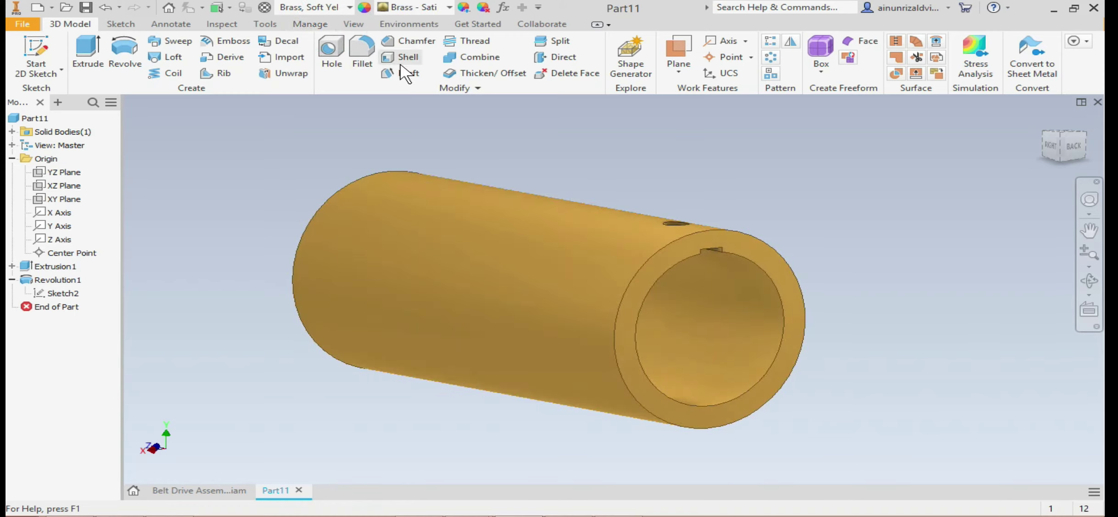
left_click(434, 8)
scroll(445, 51, "up", 1)
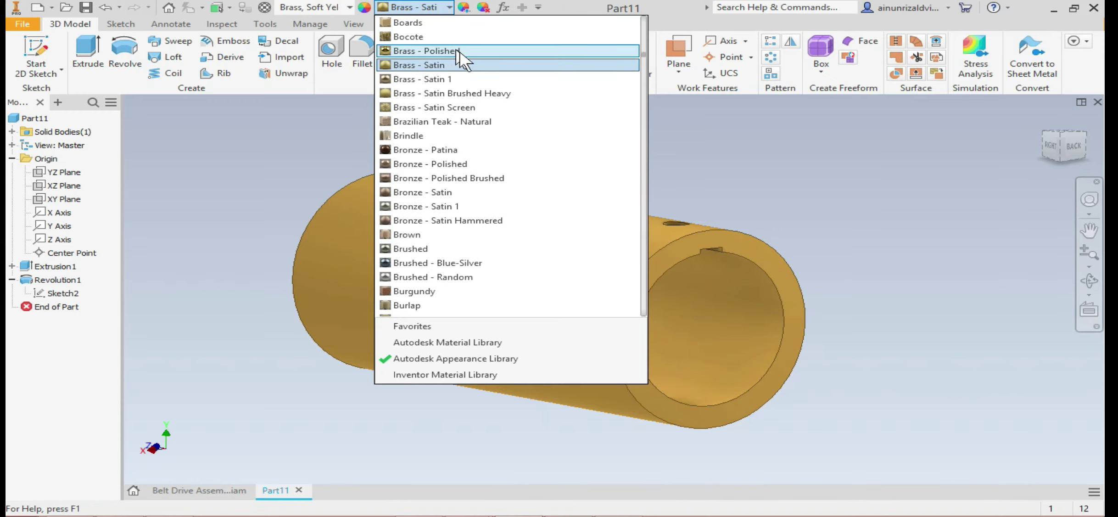
left_click(458, 51)
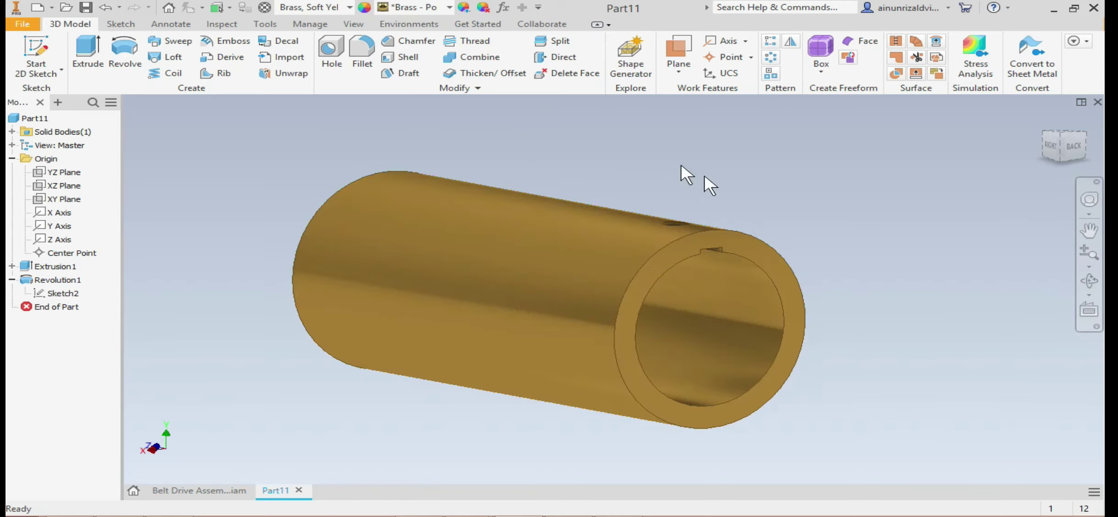
Save the part as Bearing Bush 02 in the FIX folder.
left_click(1085, 134)
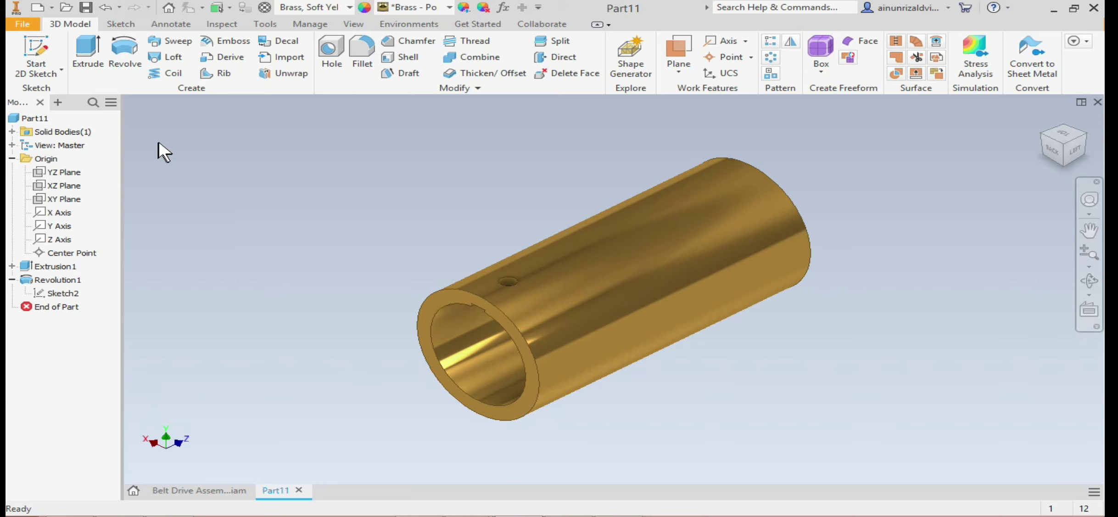
left_click(87, 8)
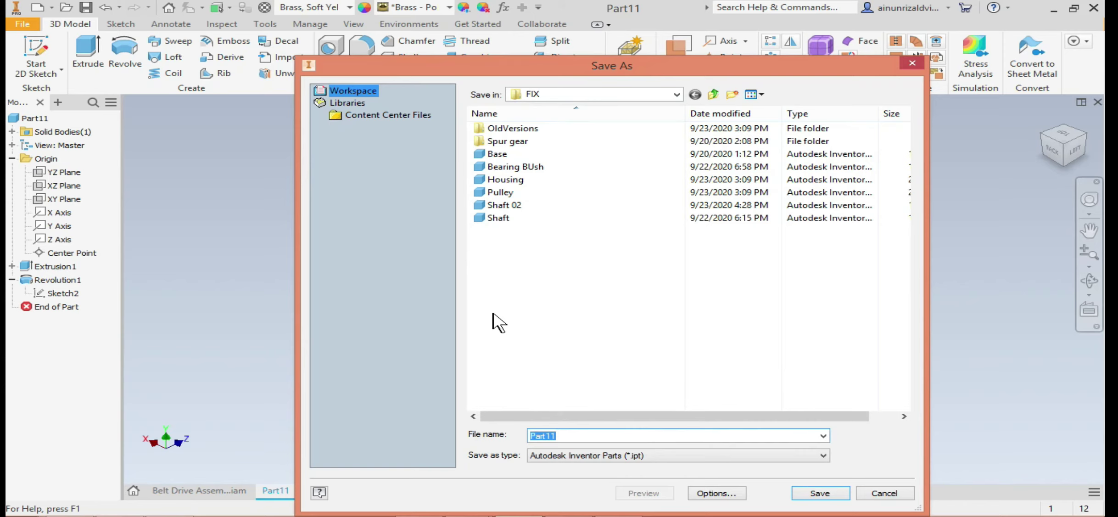
type("Bea")
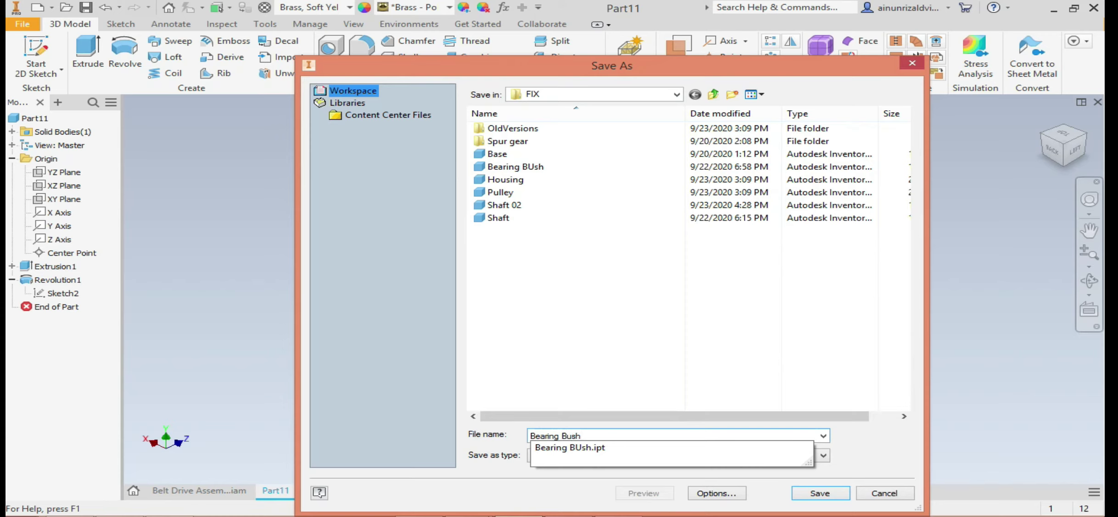
type("ring Bush")
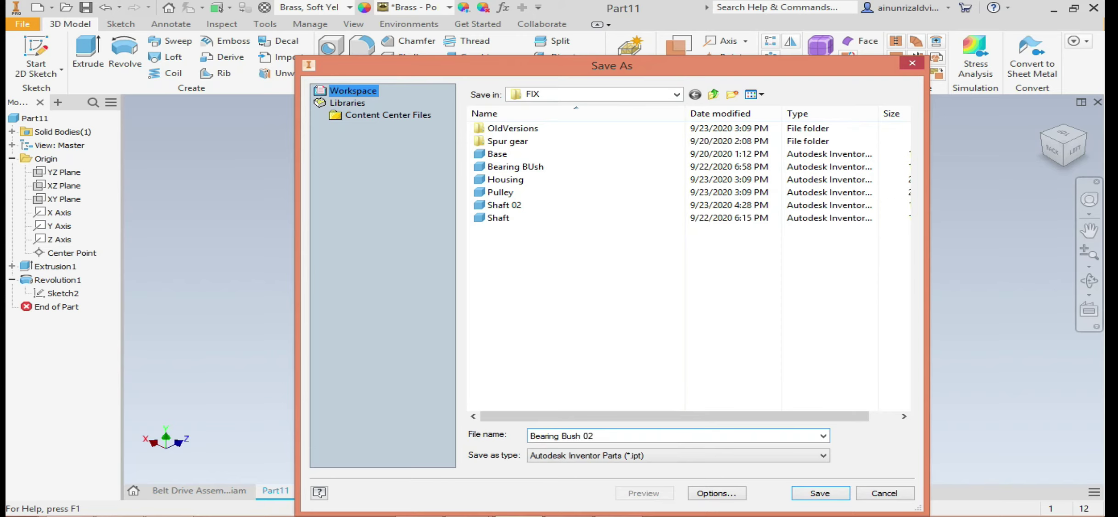
key("Return")
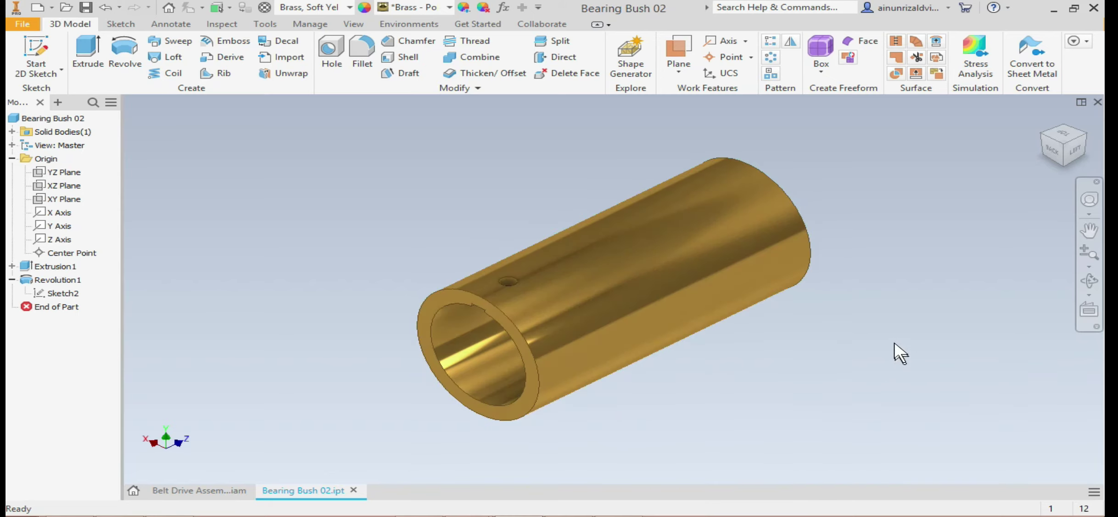
Check the bush in the Belt Drive Assembly against the JOB PRAKTEK_sesi1CAD.pdf drawing and the Bearing Bush 02 part.
left_click(196, 490)
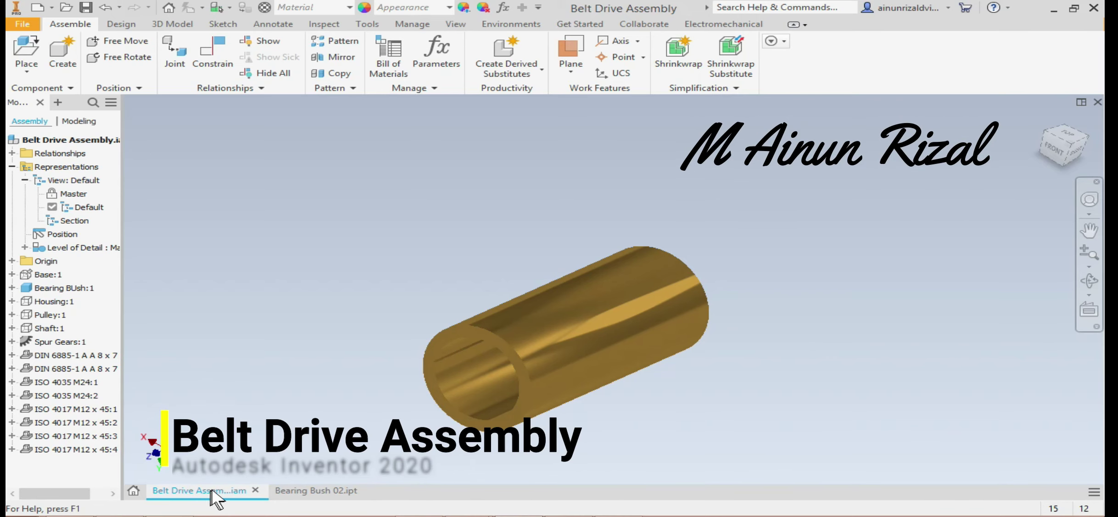
mouse_move(467, 503)
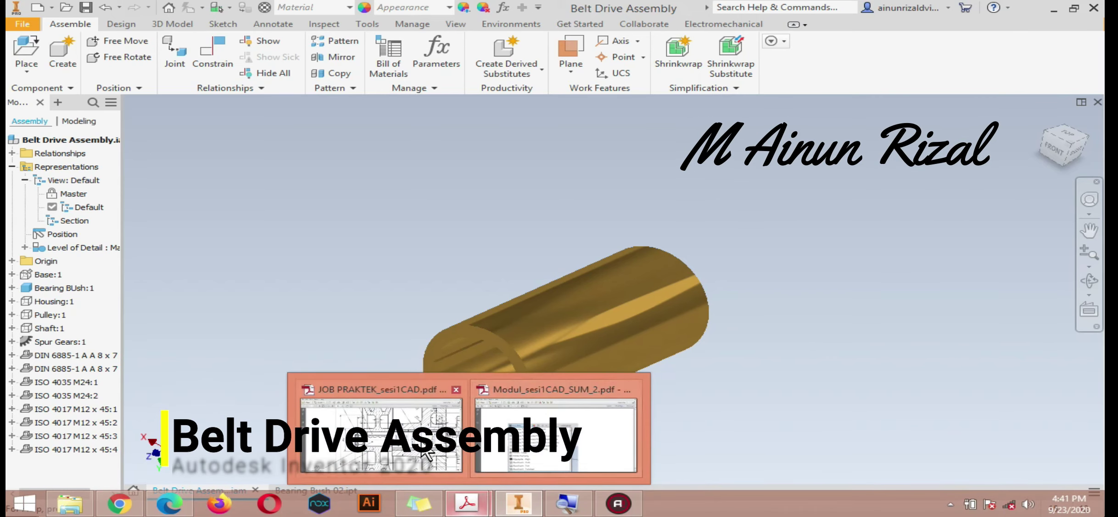
left_click(427, 454)
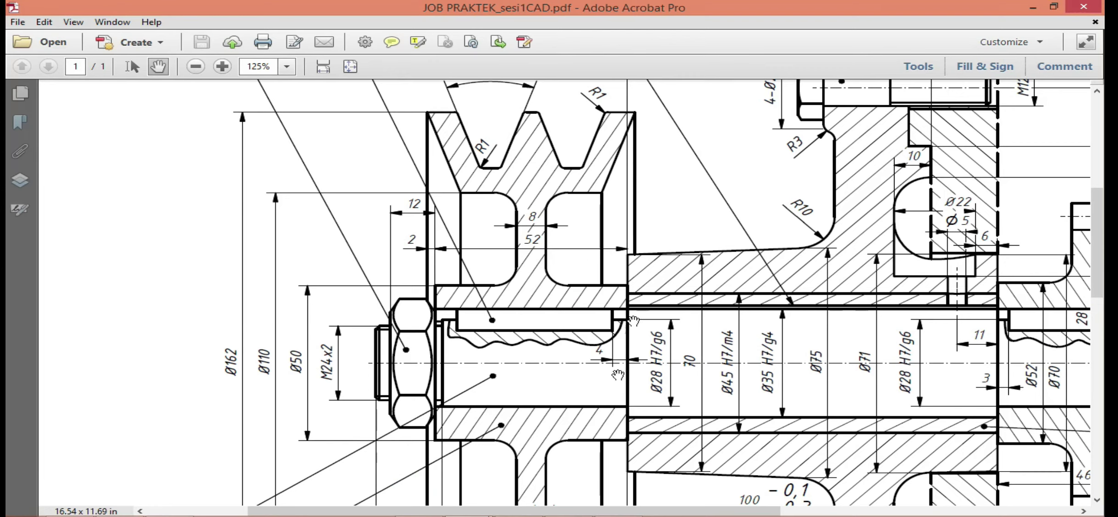
left_click(518, 502)
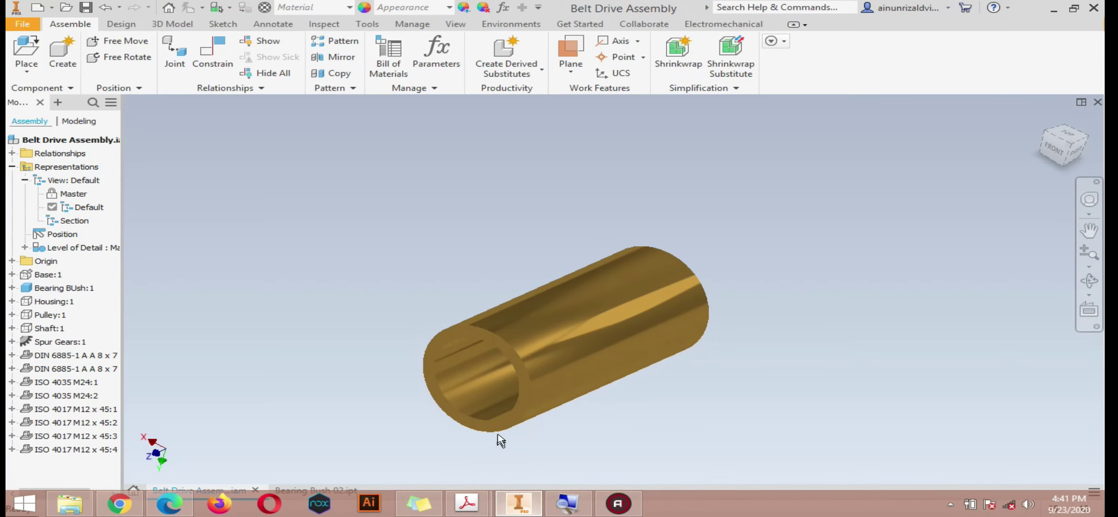
left_click(307, 493)
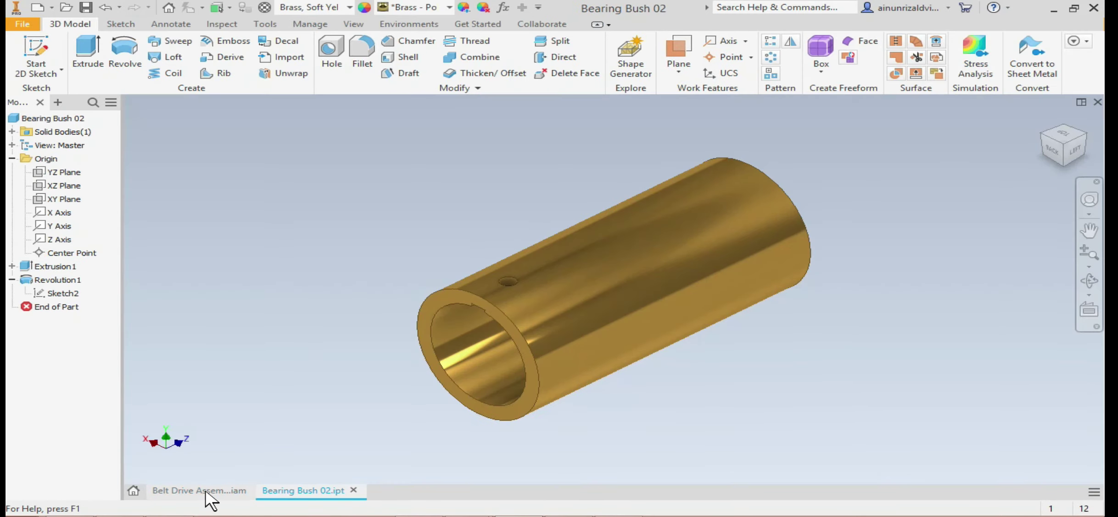
left_click(208, 491)
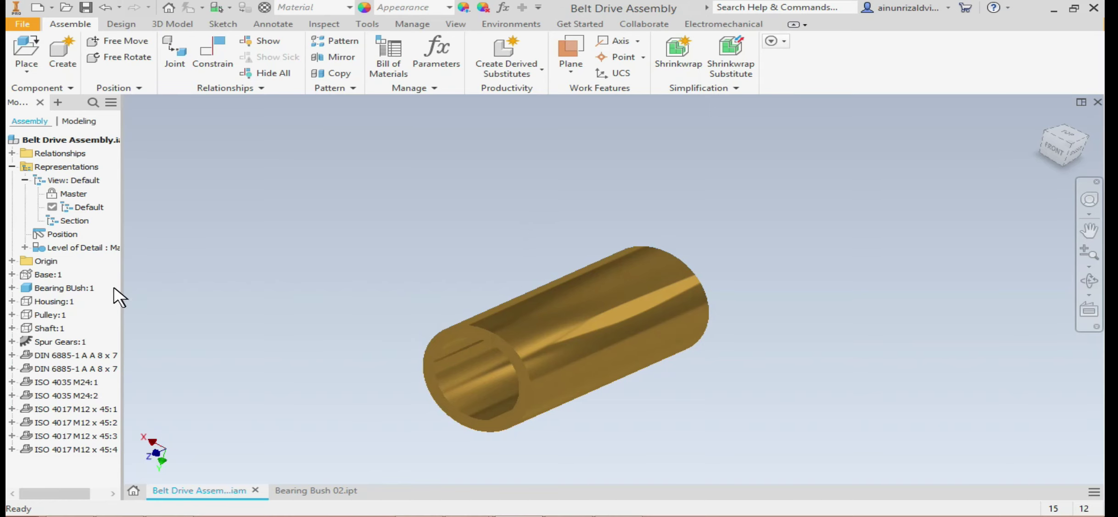
Undo the isolation of the bearing bush in the assembly and examine the complete belt drive from the side.
left_click(56, 288)
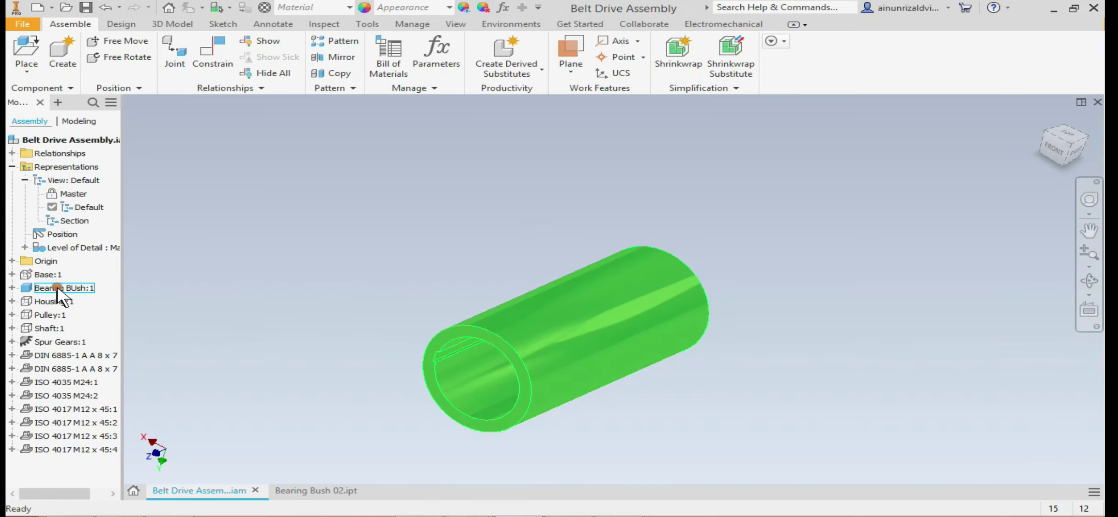
right_click(57, 288)
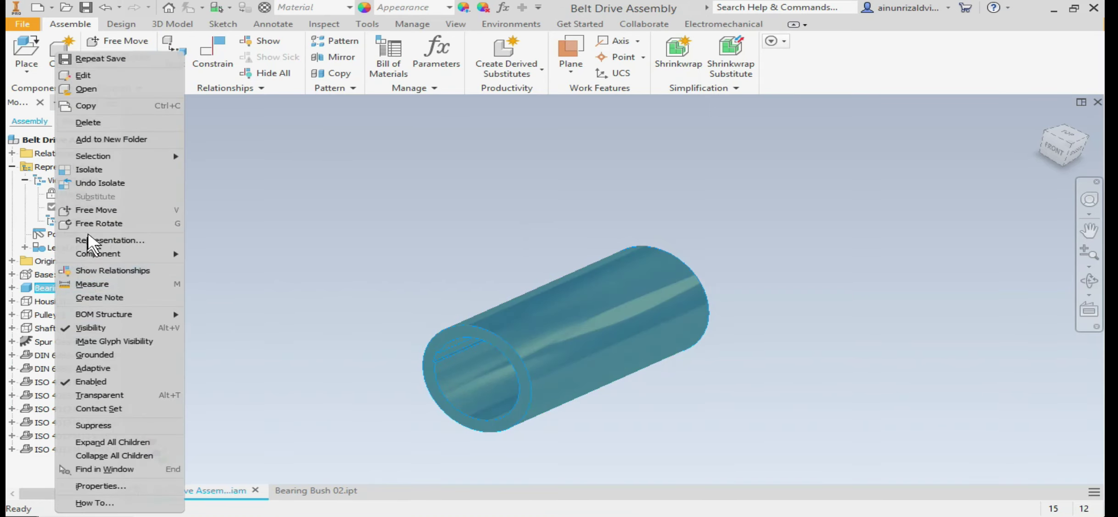
left_click(106, 182)
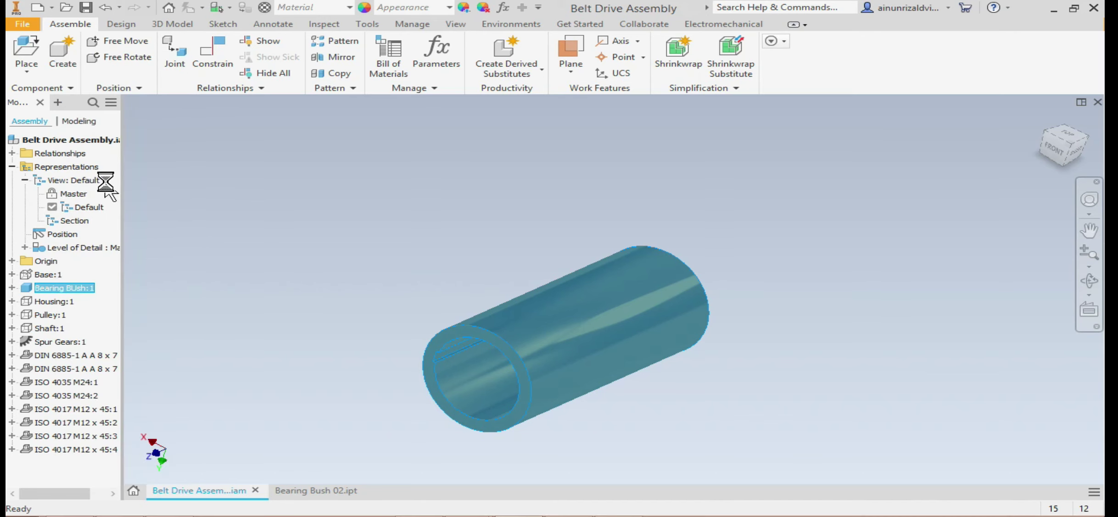
scroll(531, 274, "up", 5)
scroll(532, 270, "down", 4)
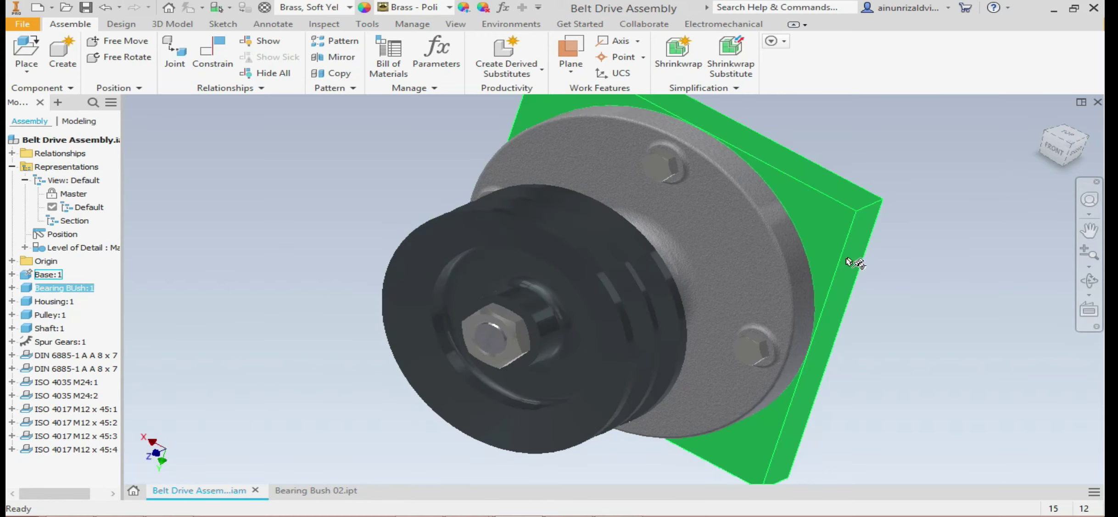
key("F4")
left_click_drag(699, 279, 729, 267)
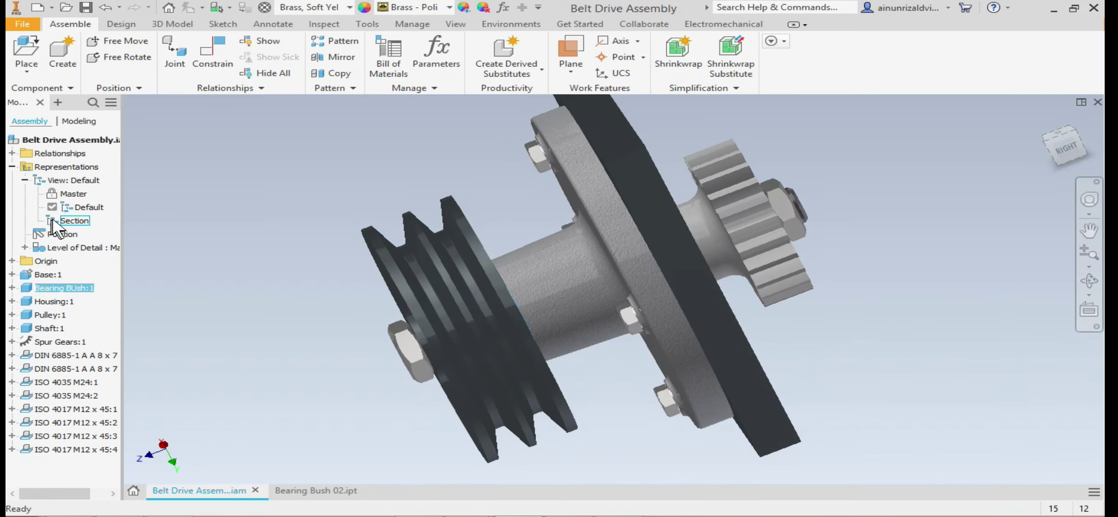
Isolate the pulley in the assembly and examine its grooves, hub and bore from several sides.
left_click(62, 316)
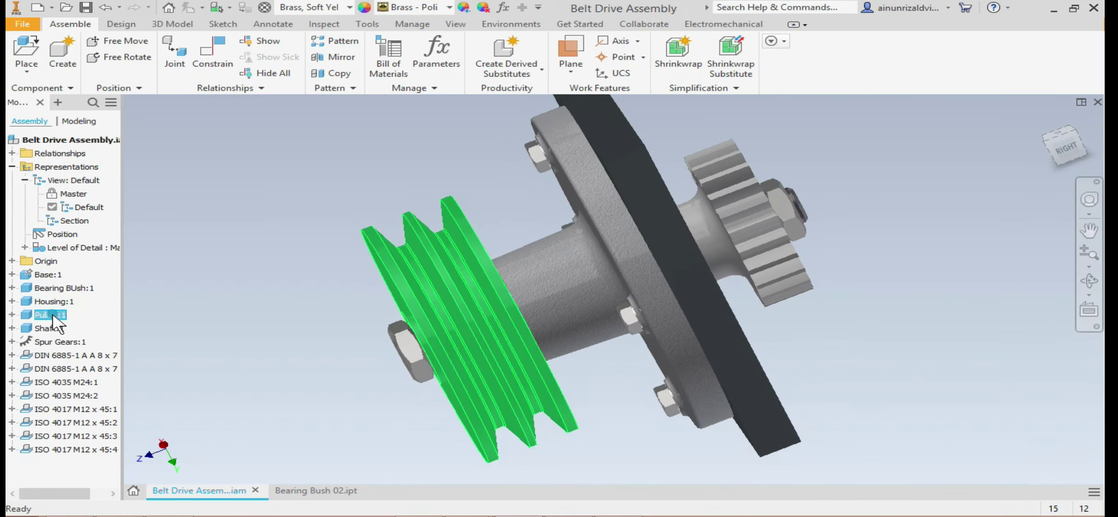
right_click(52, 316)
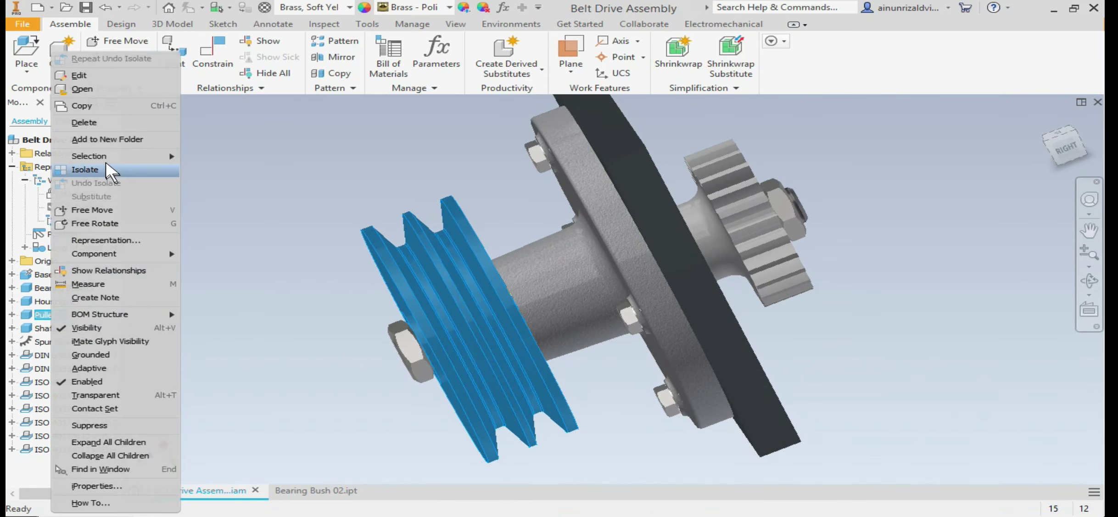
left_click(80, 169)
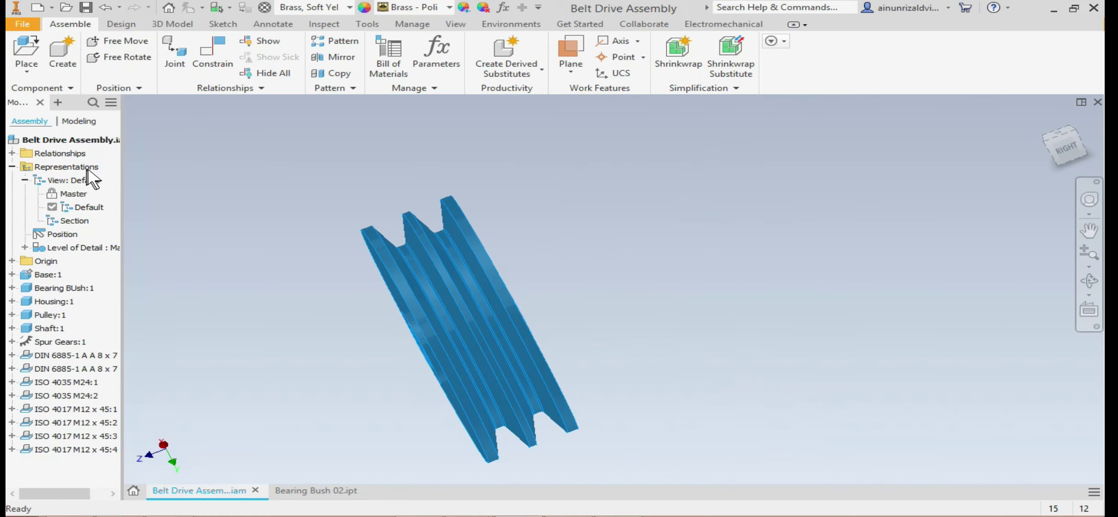
key("F4")
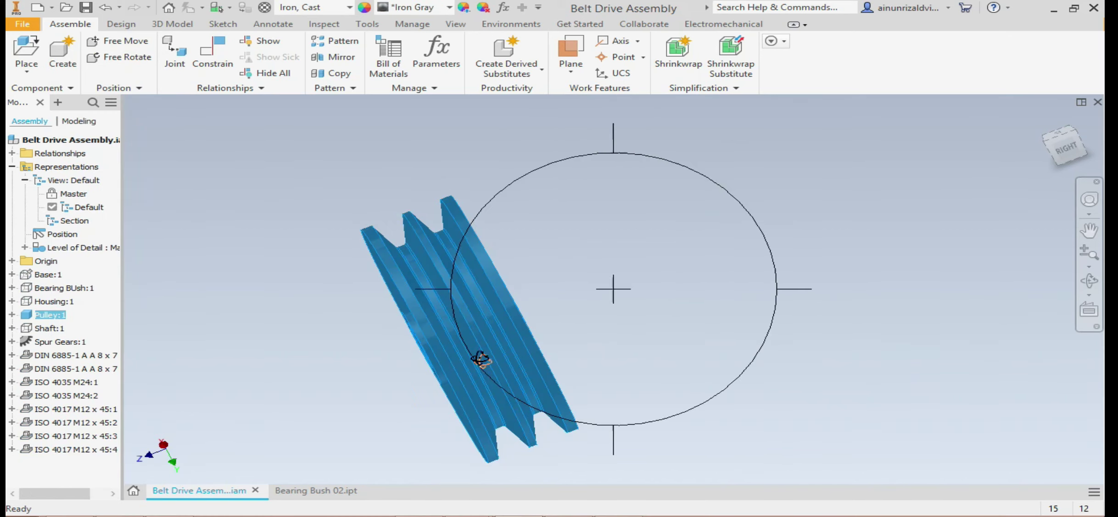
left_click_drag(549, 321, 526, 340)
left_click(804, 205)
key("F4")
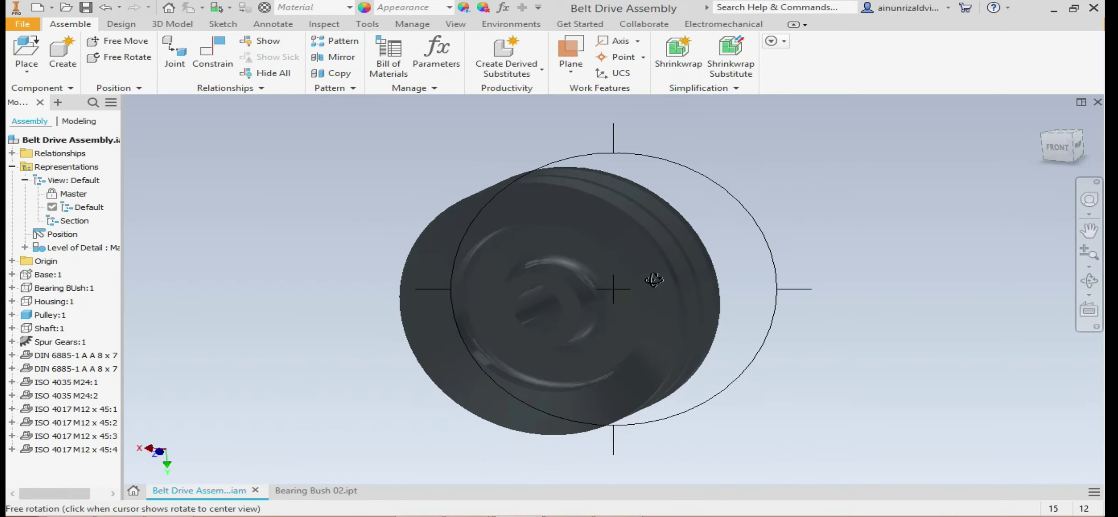
left_click_drag(649, 274, 690, 338)
key("Escape")
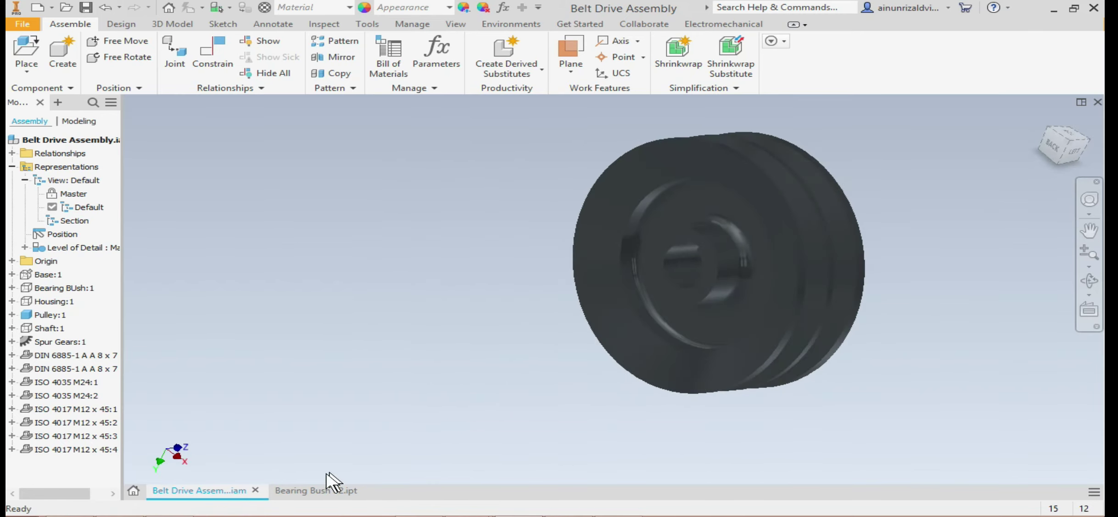
Return to the Bearing Bush 02 part and examine its outer surface, radial hole and keyway notch from several sides.
left_click(299, 492)
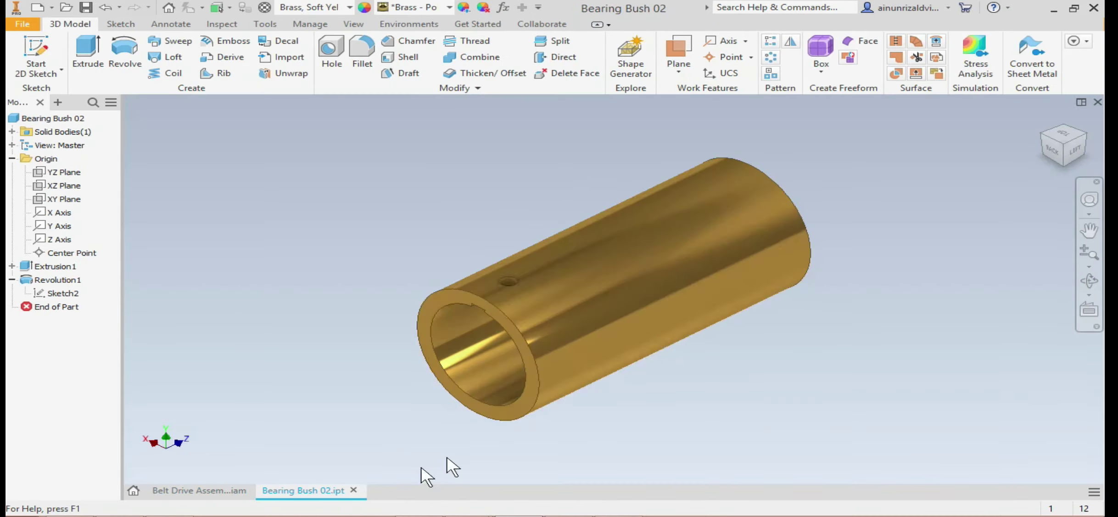
key("F4")
left_click_drag(685, 310, 781, 295)
key("Escape")
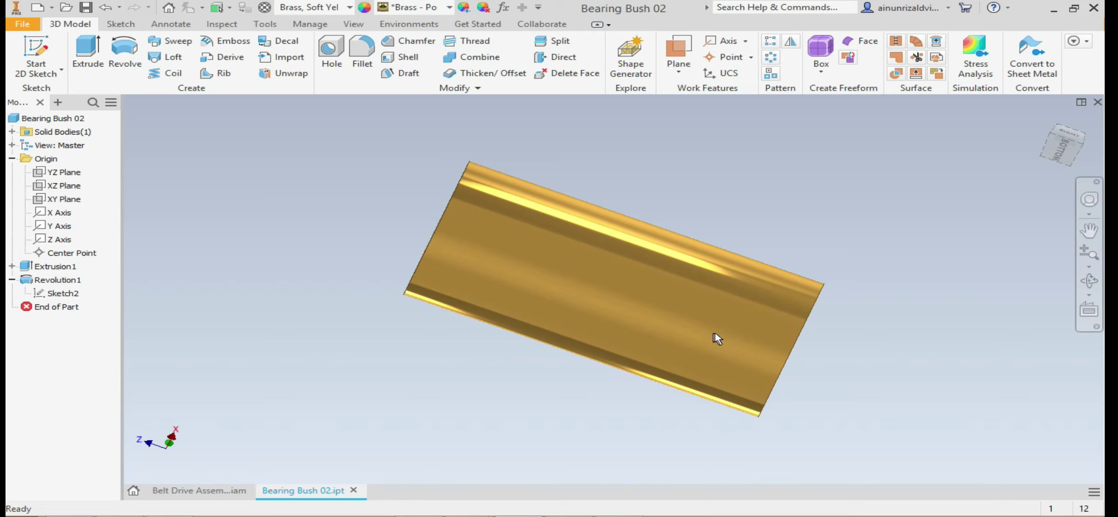
key("F4")
left_click_drag(836, 324, 608, 298)
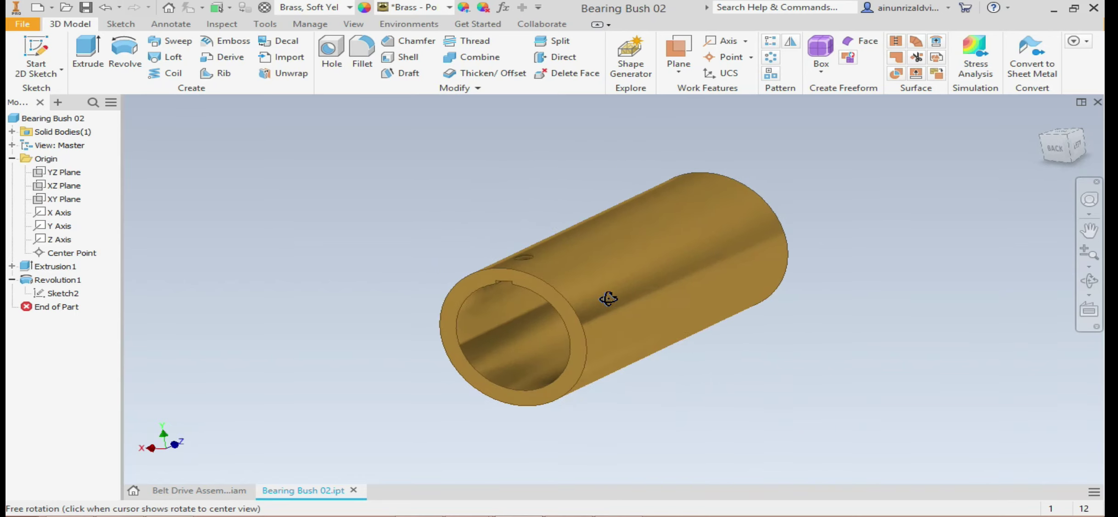
key("Escape")
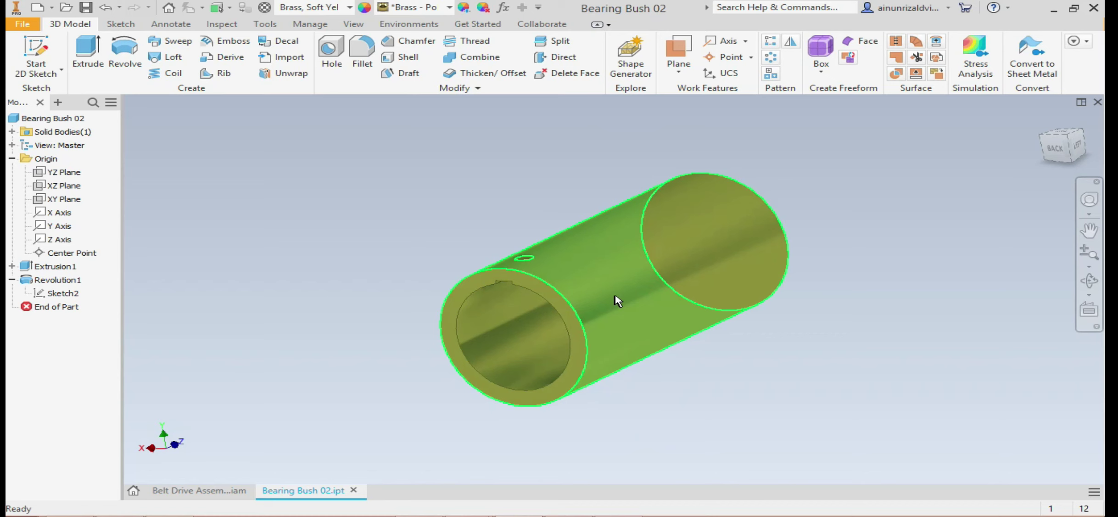